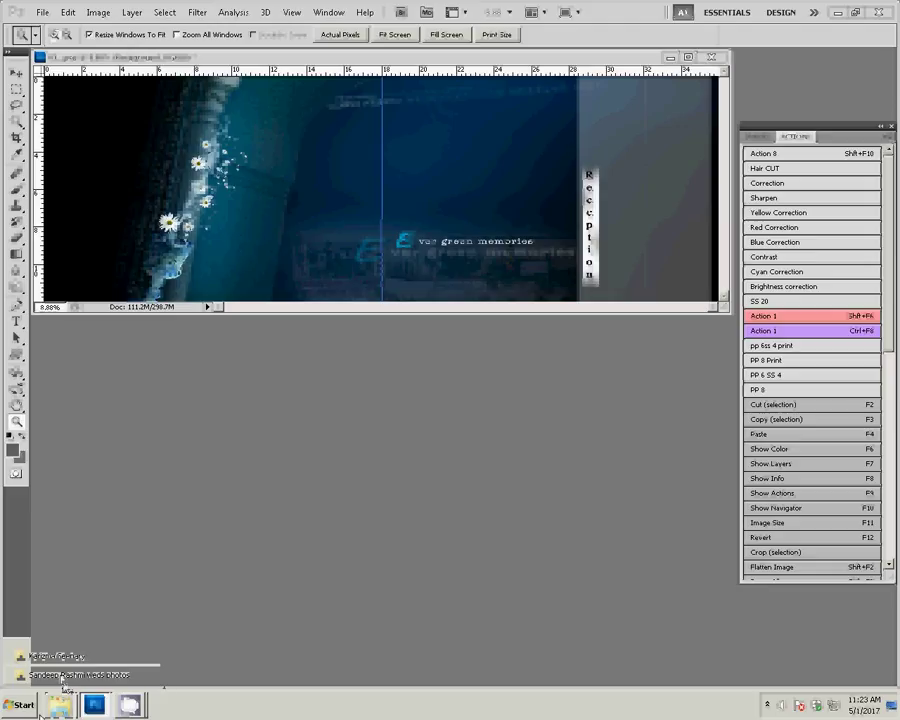
# Step: Bring up the wedding photos folder in Explorer and select photo DSC_0327
pyautogui.click(61, 677)
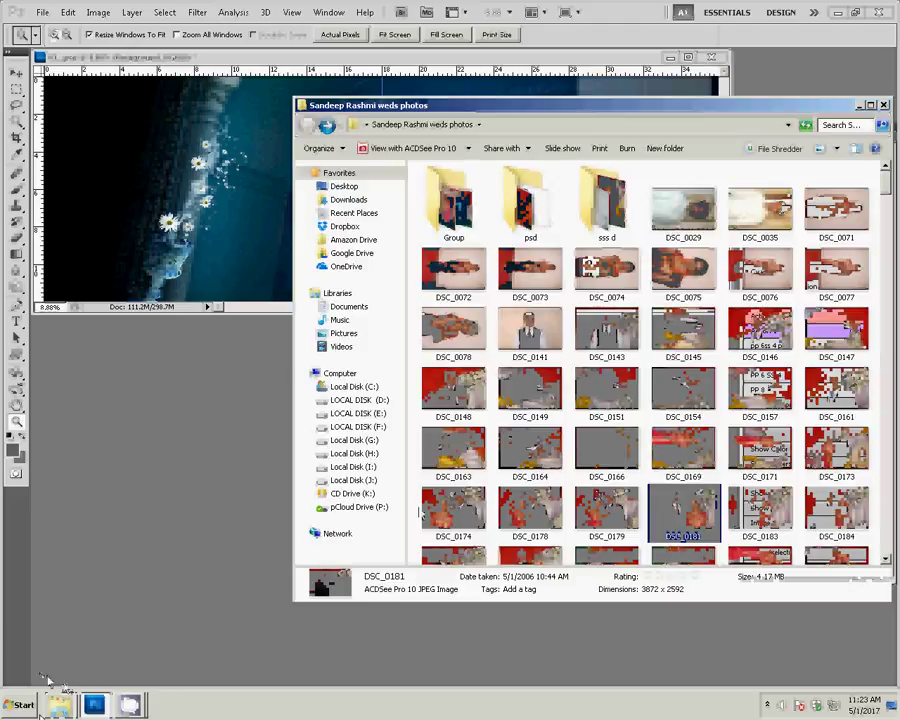
pyautogui.moveTo(355, 467)
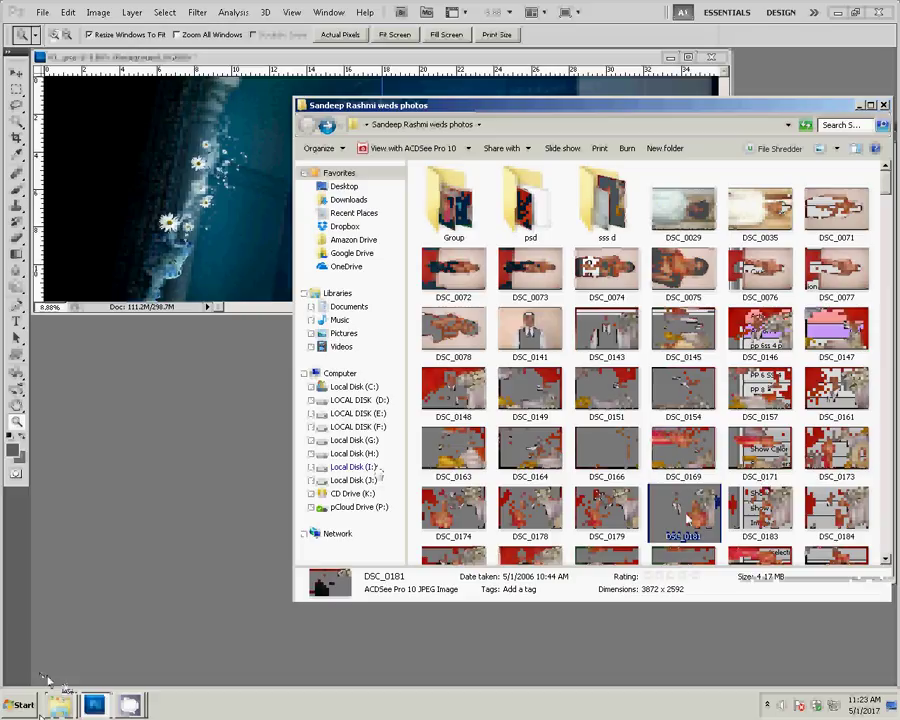
pyautogui.scroll(-3, 704, 517)
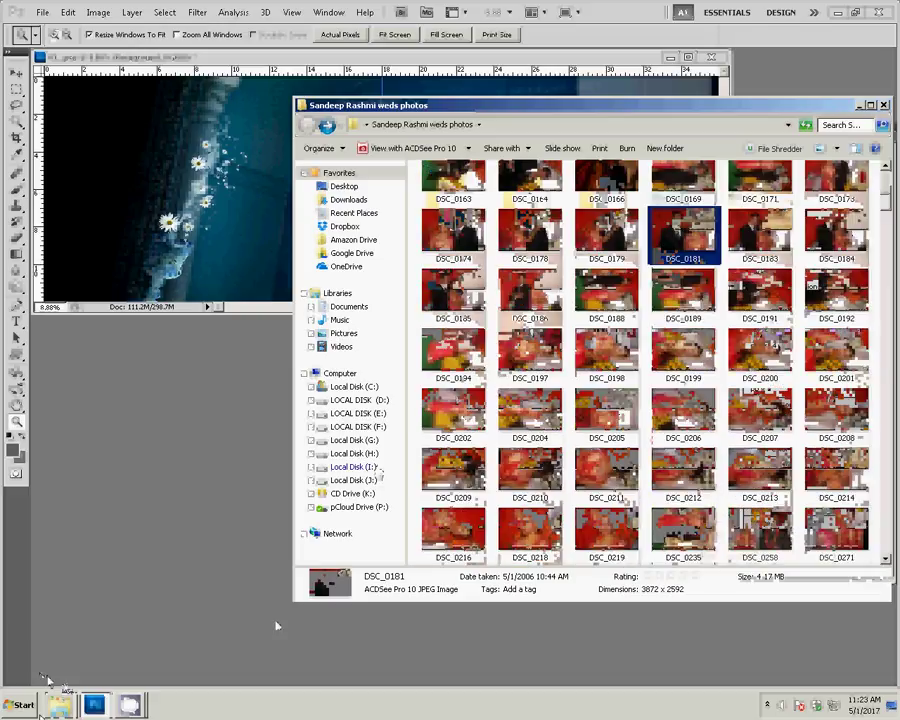
pyautogui.click(129, 705)
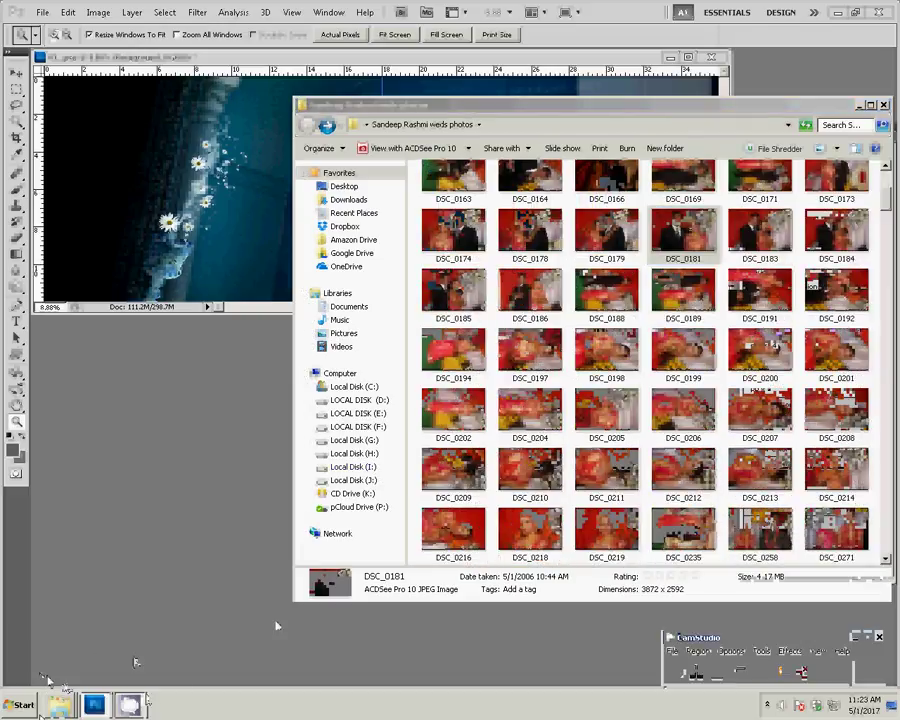
pyautogui.click(60, 705)
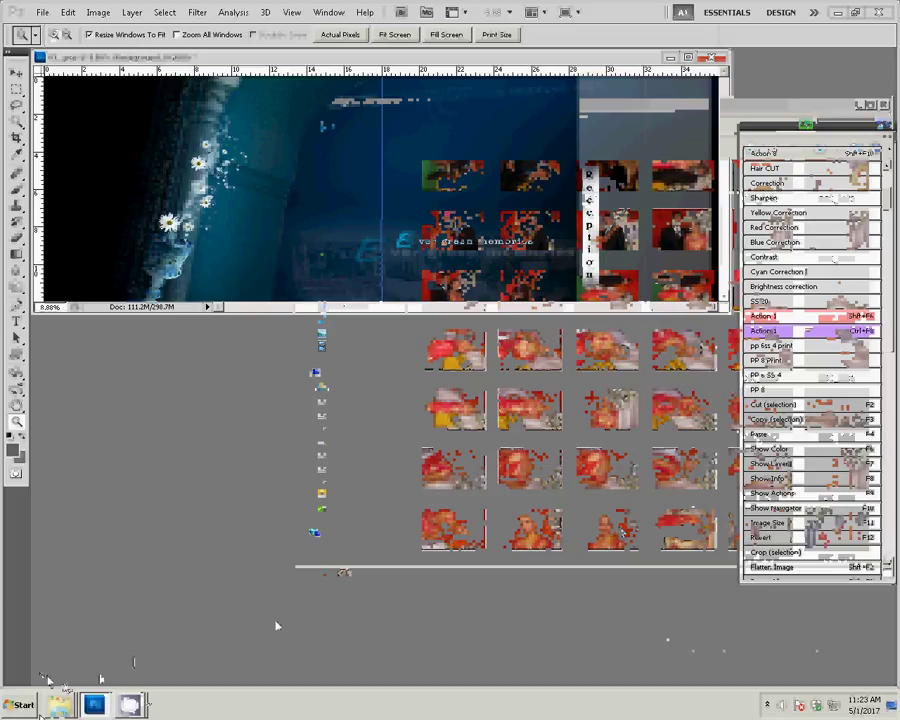
pyautogui.click(78, 674)
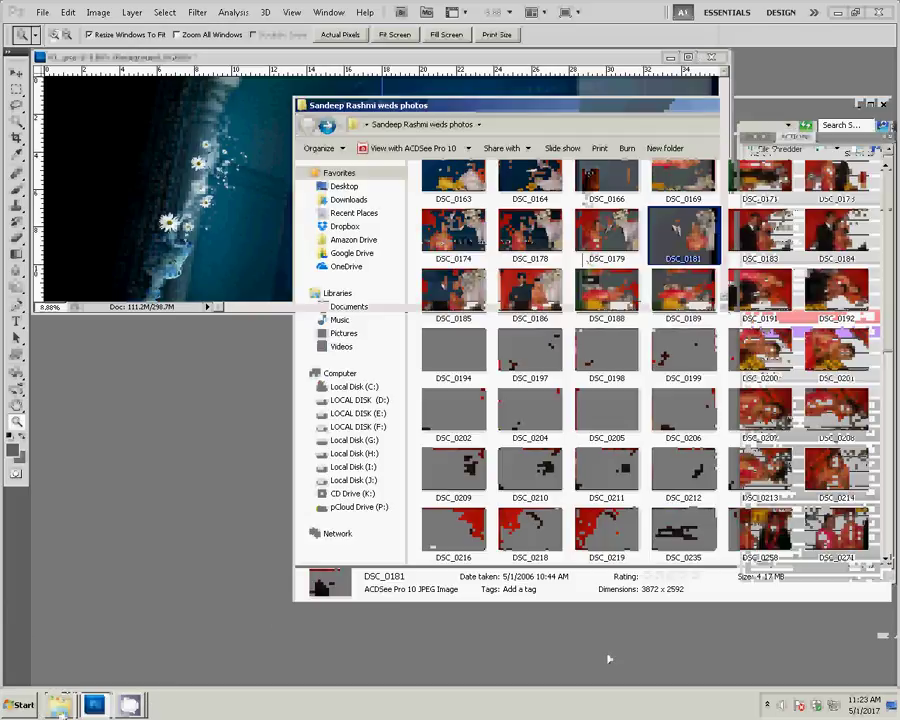
pyautogui.click(713, 527)
pyautogui.scroll(-3, 713, 527)
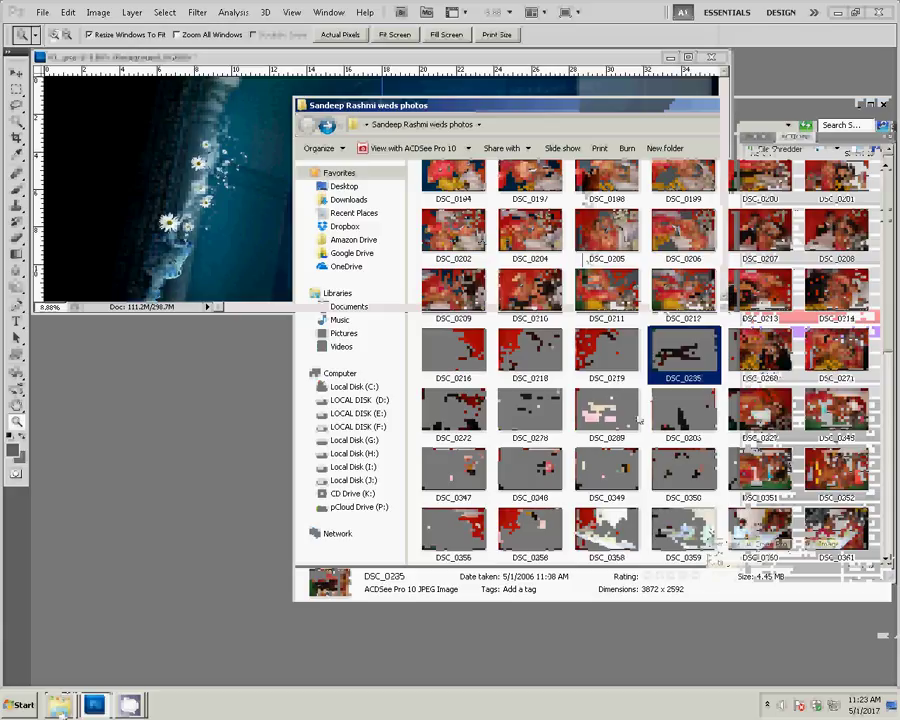
pyautogui.click(760, 410)
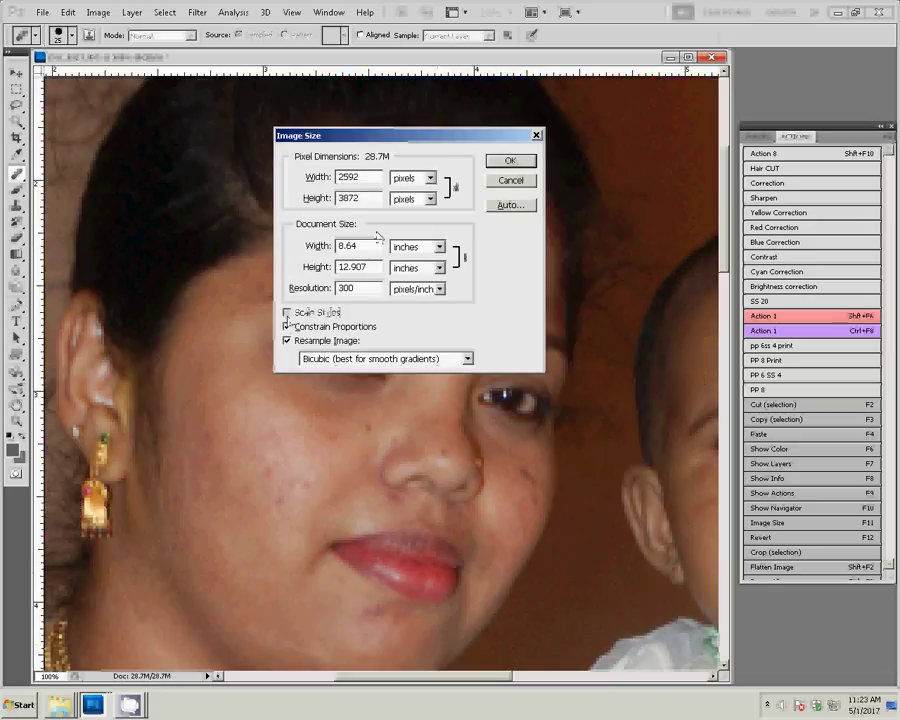
# Step: Resize the woman-and-baby photo proportionally to 6 inches wide at 300 pixels/inch
pyautogui.click(287, 326)
pyautogui.doubleClick(348, 246)
pyautogui.write('6')
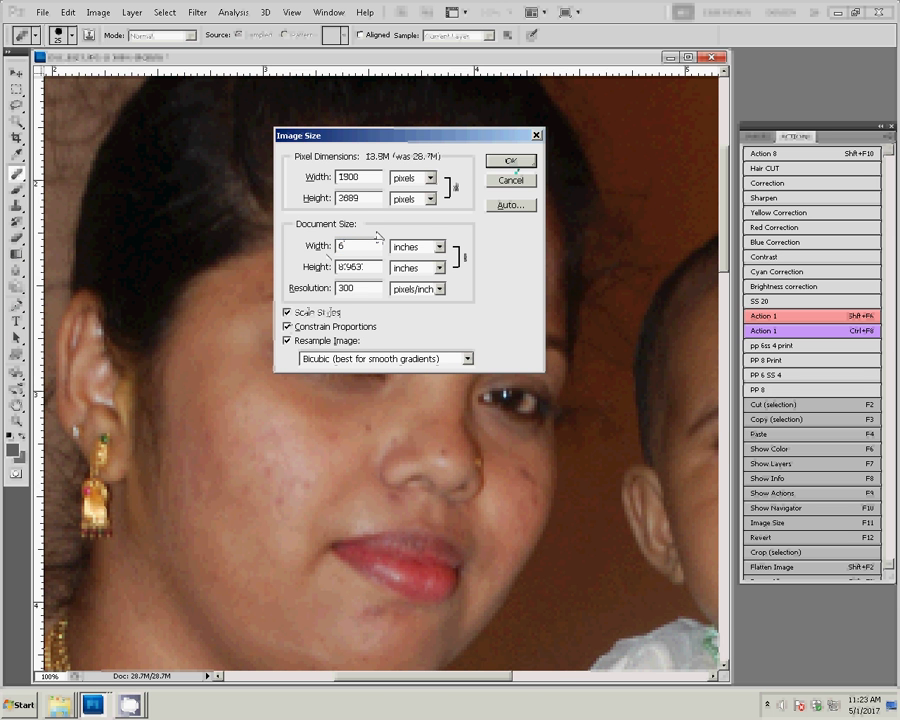
pyautogui.click(513, 163)
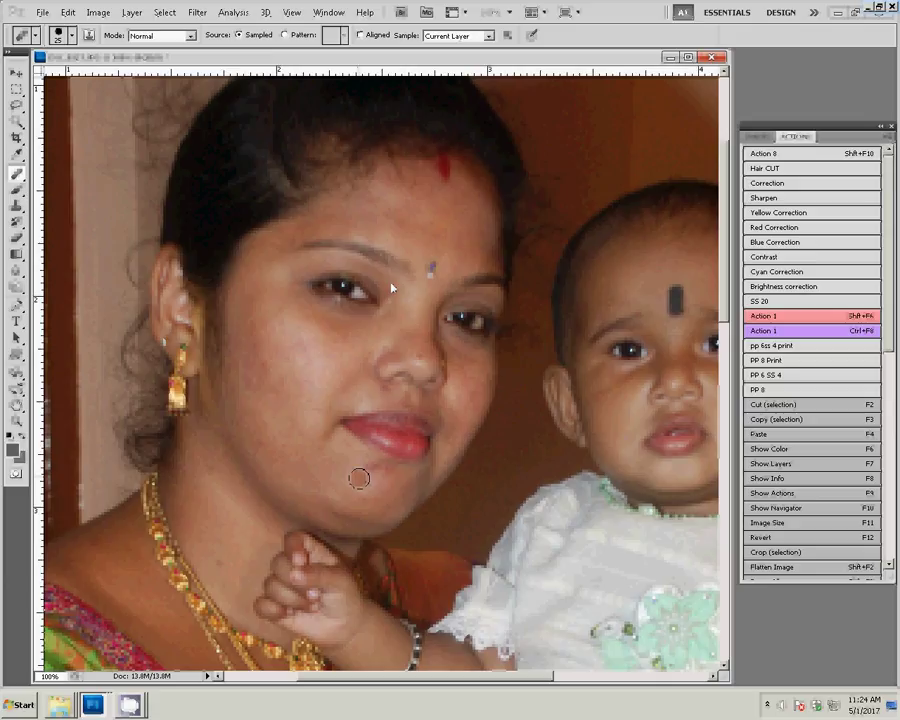
# Step: Show the Layers panel and duplicate the Background into Layer 1
pyautogui.press('F7')
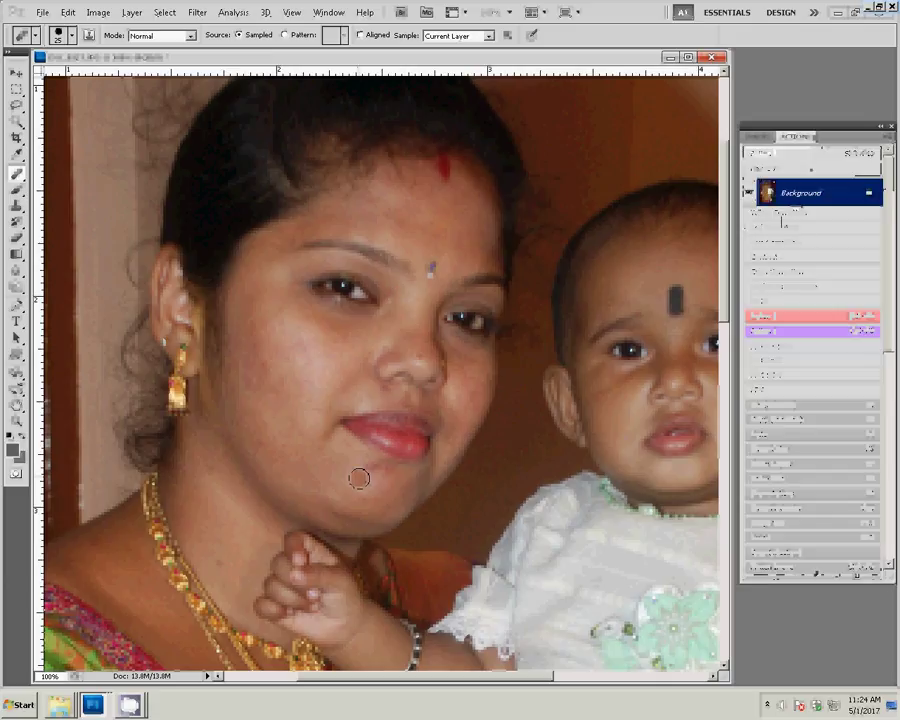
pyautogui.hotkey('ctrl', 'j')
# Step: Apply the Magic Pro filter with Graininess 88 to the Background layer
pyautogui.click(800, 220)
pyautogui.click(197, 12)
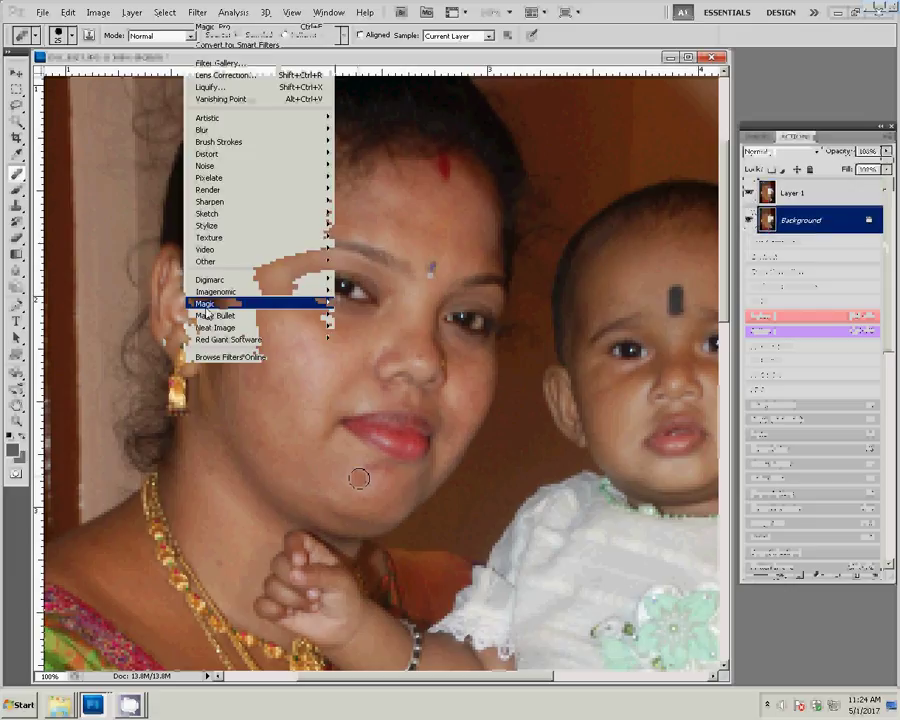
pyautogui.moveTo(230, 315)
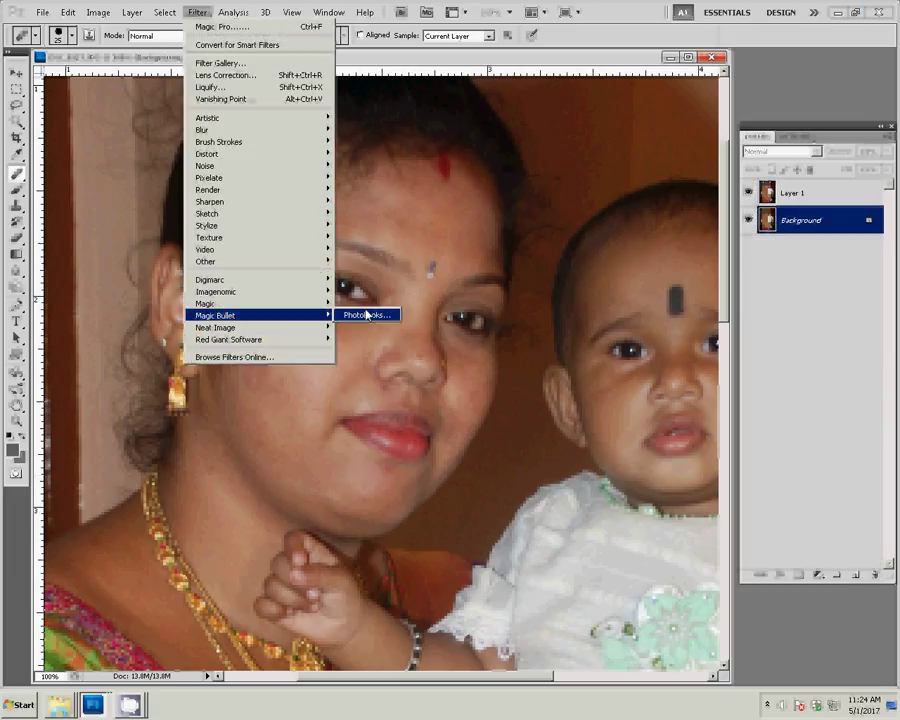
pyautogui.moveTo(206, 303)
pyautogui.click(357, 304)
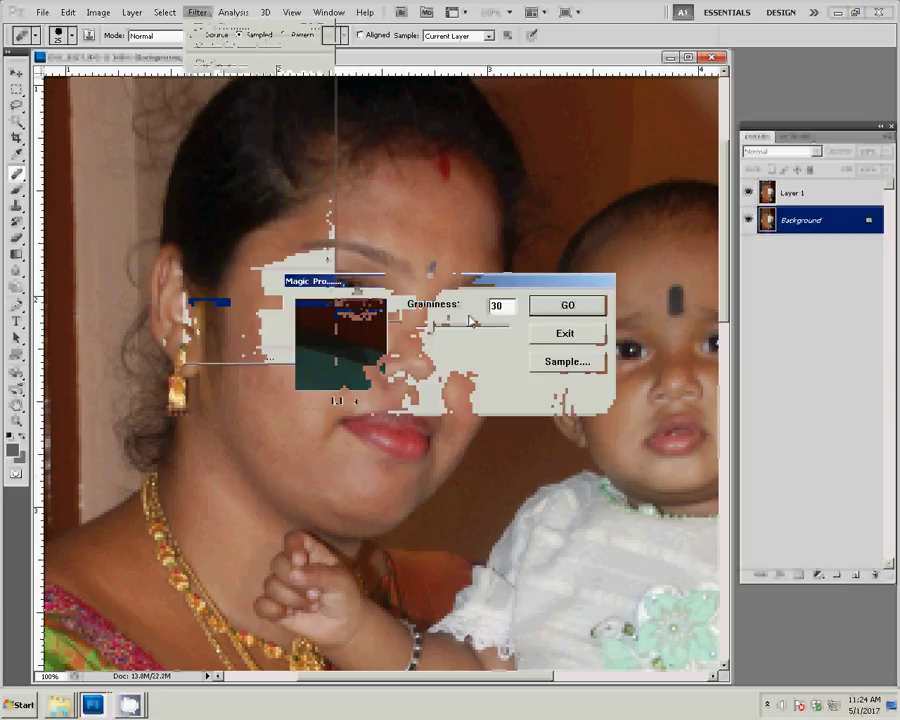
pyautogui.write('8')
pyautogui.write('8')
pyautogui.press('Return')
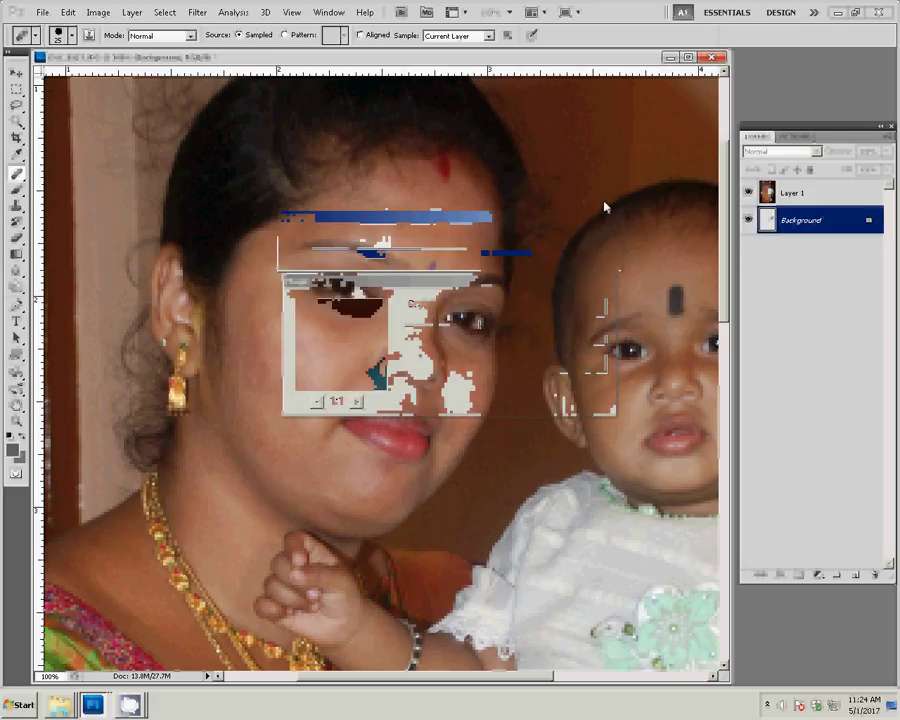
# Step: On Layer 1, set the Eraser to 70% opacity, 68% flow and brush size about 60
pyautogui.click(807, 191)
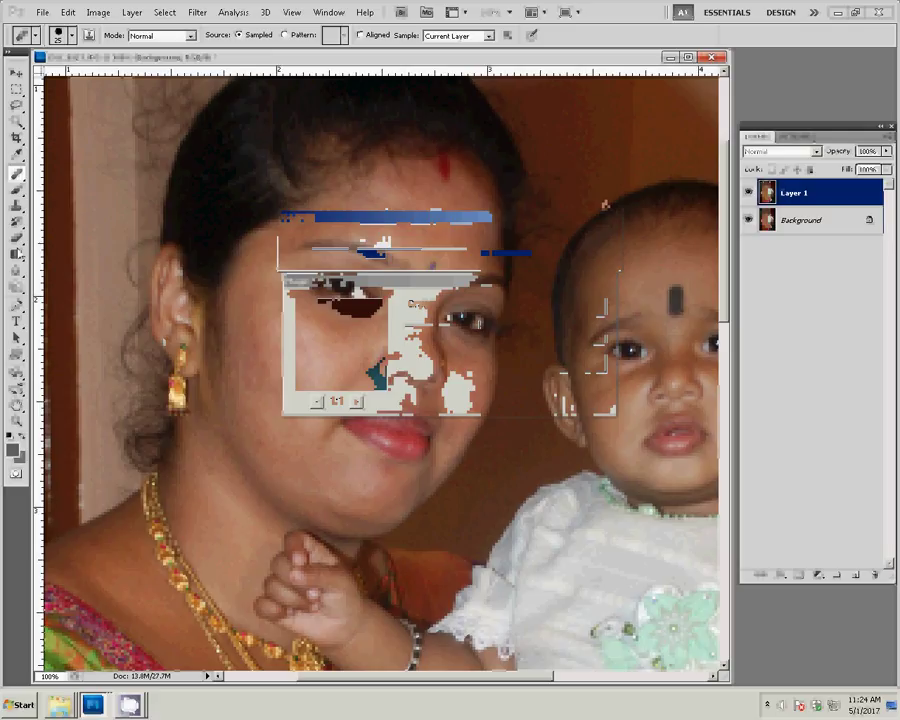
pyautogui.press('e')
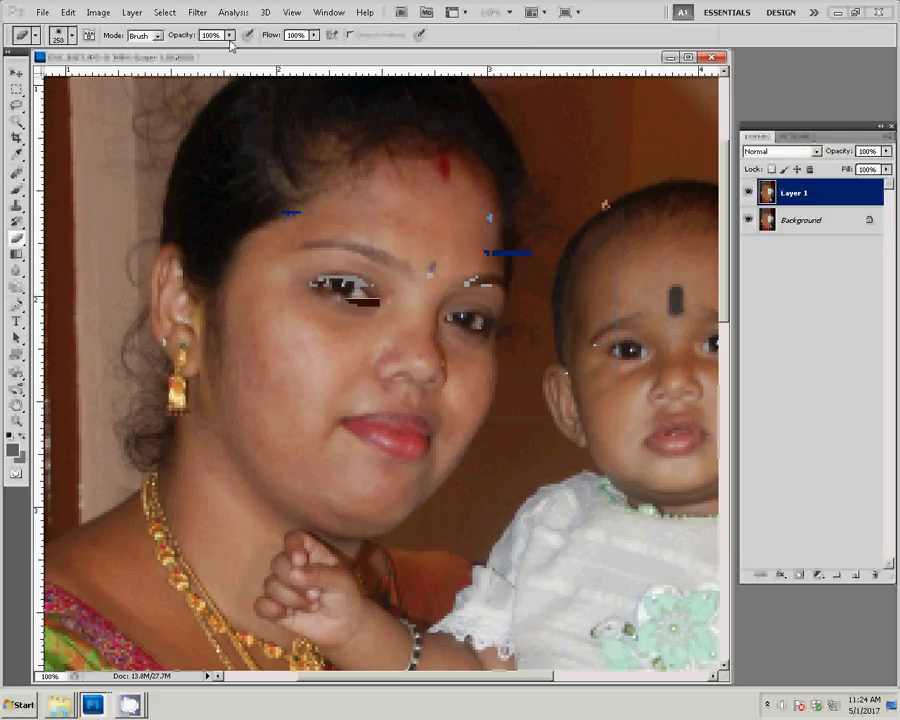
pyautogui.click(229, 35)
pyautogui.moveTo(236, 47); pyautogui.dragTo(208, 47)
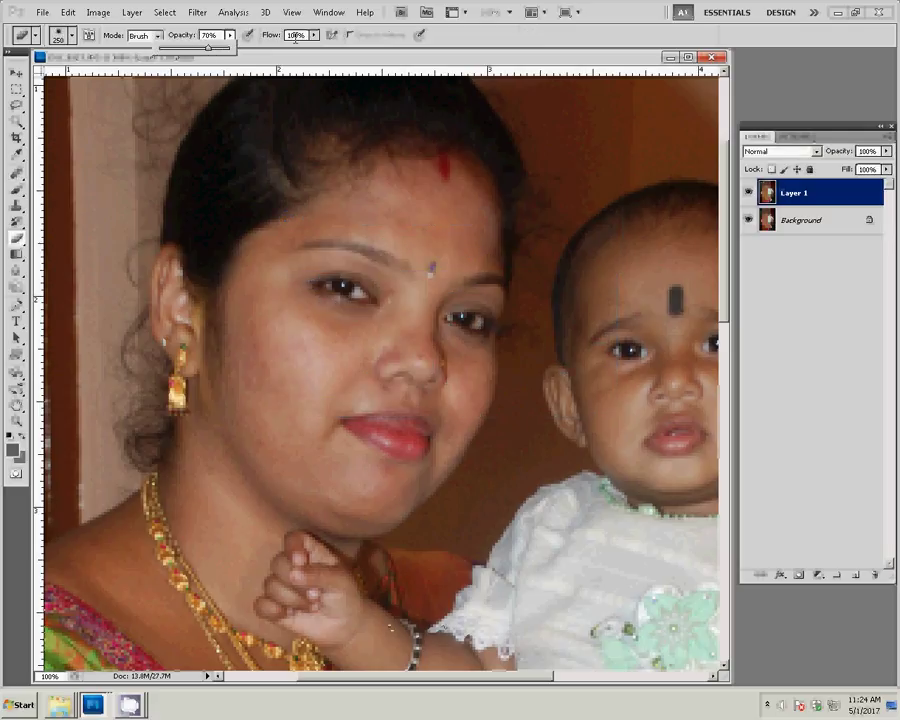
pyautogui.click(314, 35)
pyautogui.moveTo(314, 48); pyautogui.dragTo(292, 51)
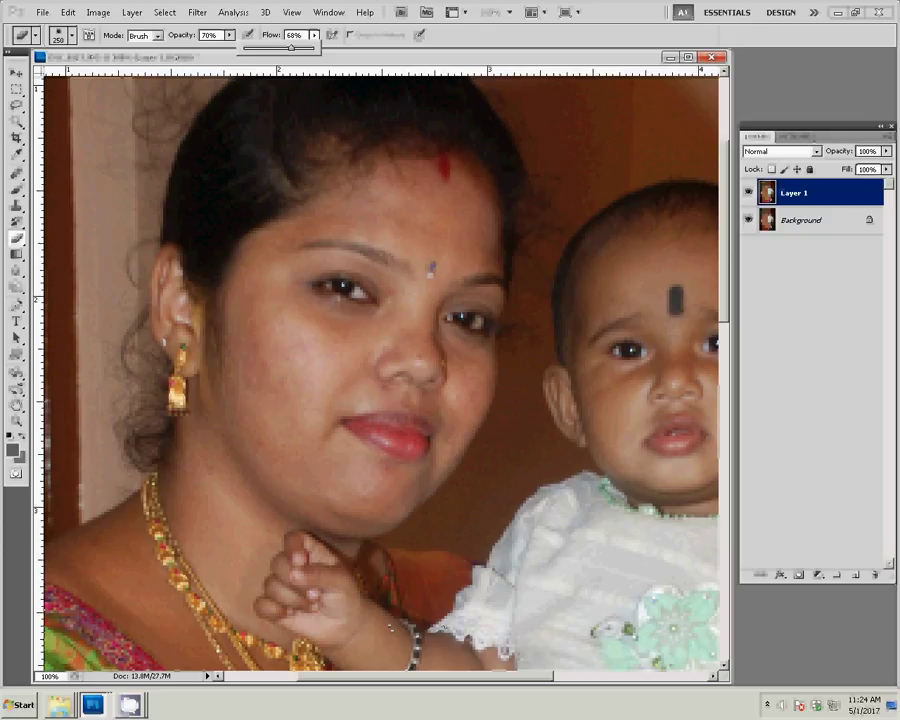
pyautogui.press('[')
pyautogui.press('[')
pyautogui.press('[')
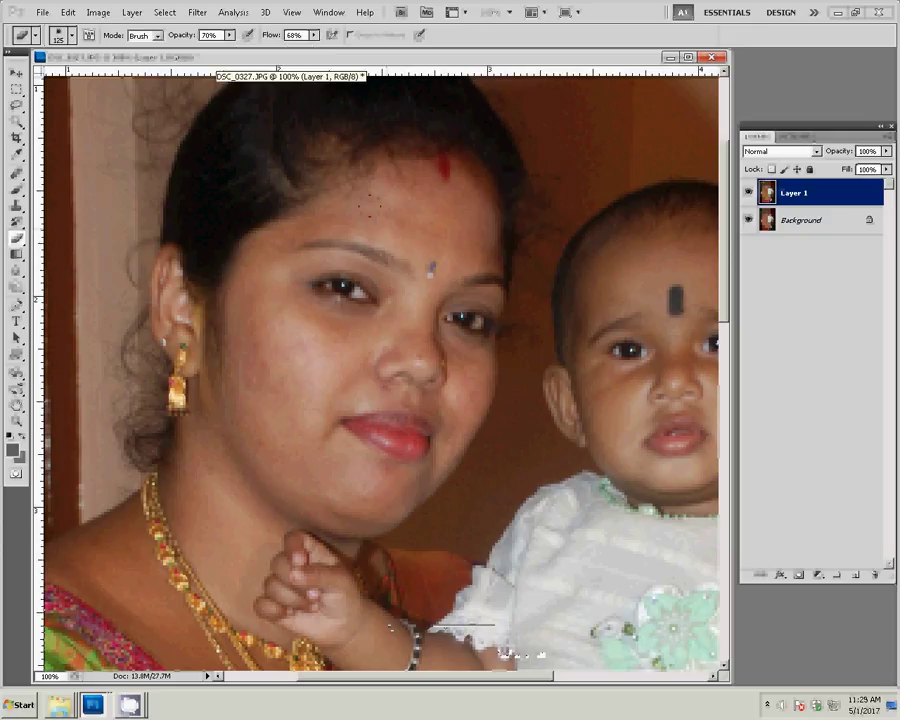
pyautogui.press('[')
pyautogui.press('[')
pyautogui.press('[')
pyautogui.press('[')
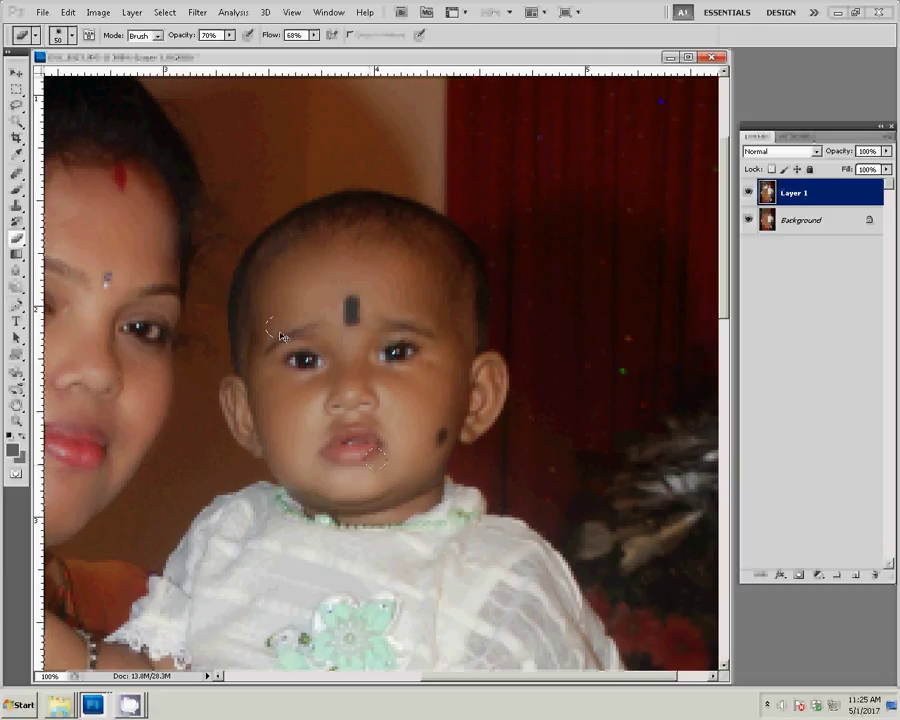
# Step: Flatten the retouched photo into one layer and fit it to the screen
pyautogui.hotkey('ctrl', 'e')
pyautogui.press('z')
pyautogui.rightClick(410, 378)
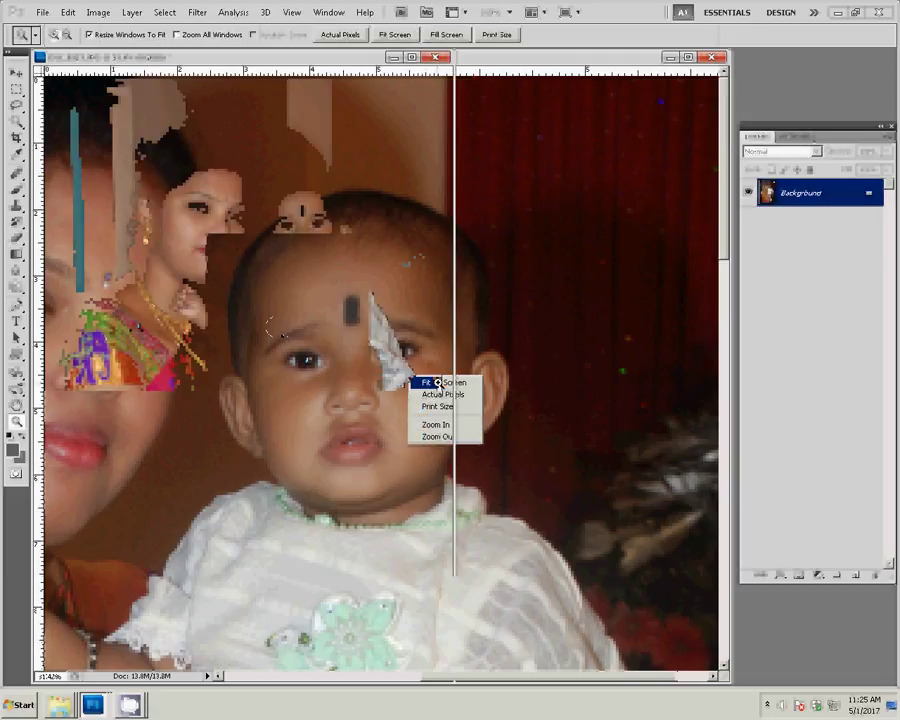
pyautogui.click(437, 382)
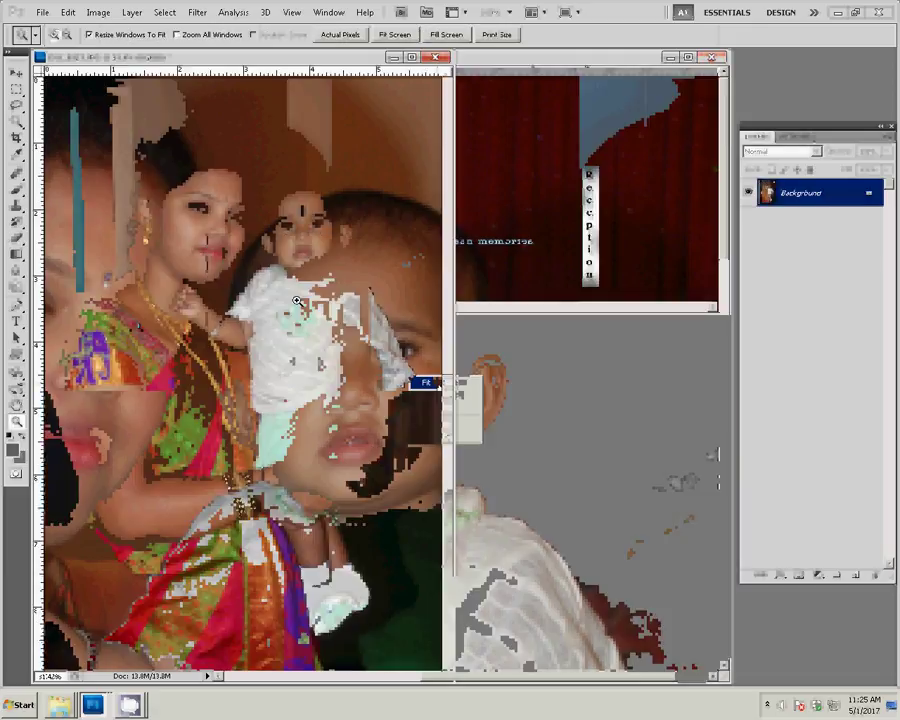
pyautogui.press('v')
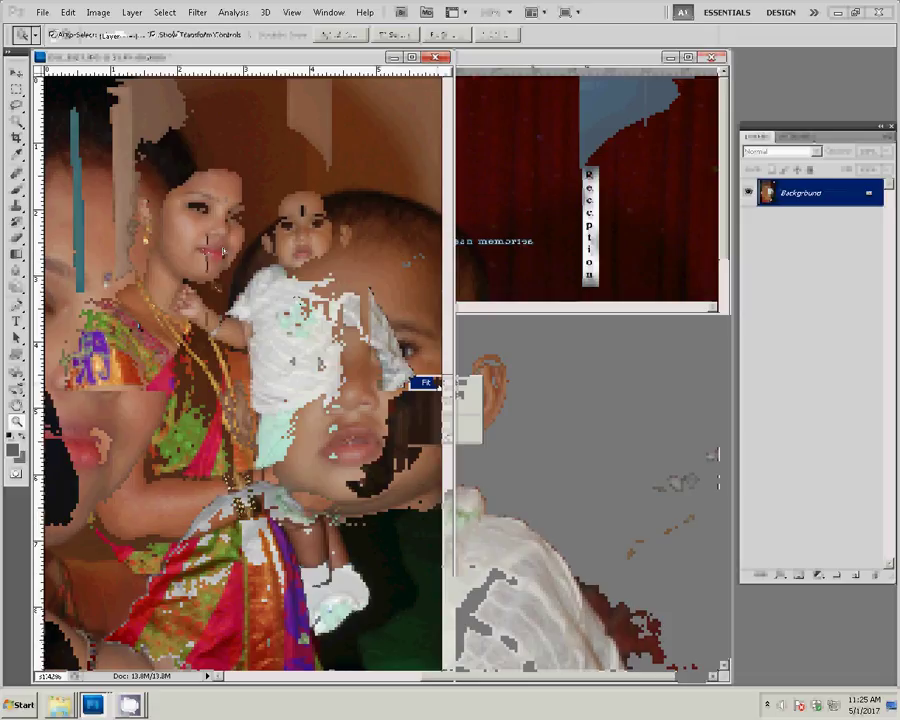
# Step: Bring the photo layer, Layer 18, to the top and move it to the spread's top-left
pyautogui.click(503, 225)
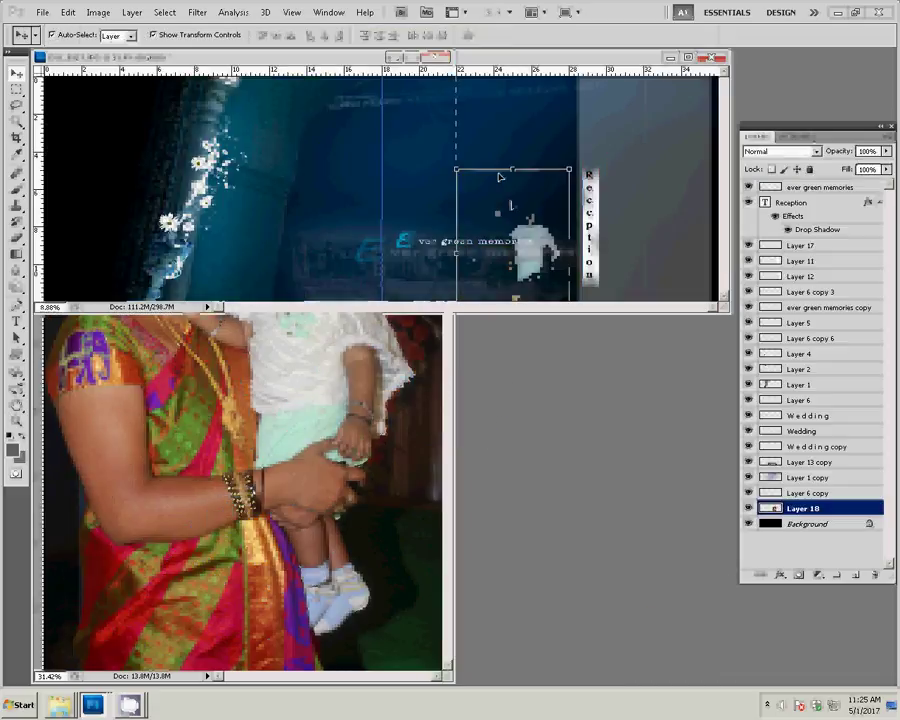
pyautogui.hotkey('ctrl', ']')
pyautogui.hotkey('ctrl', ']')
pyautogui.hotkey('ctrl', ']')
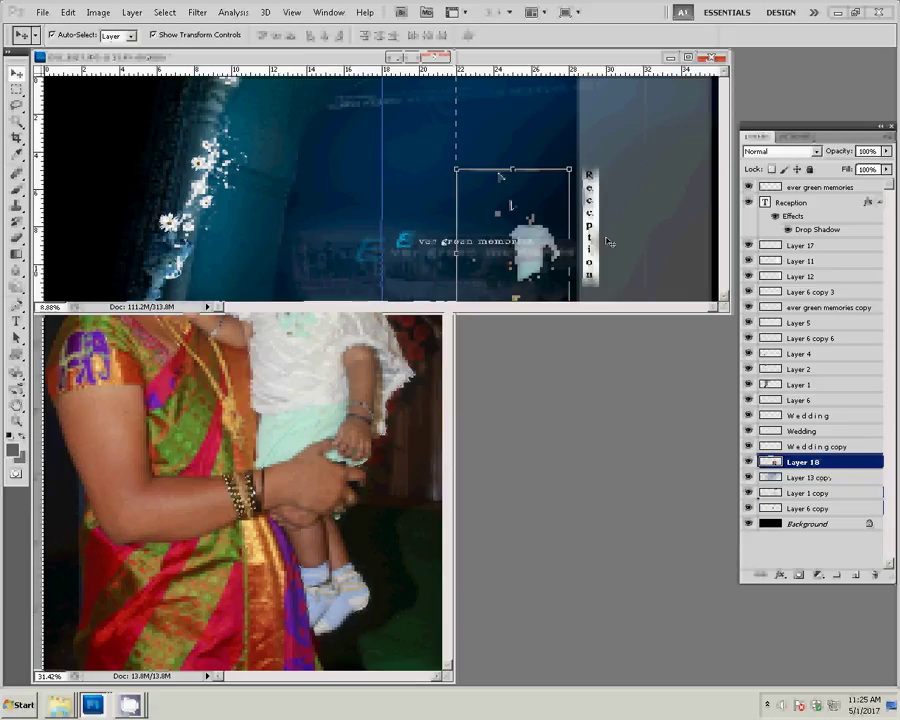
pyautogui.hotkey('ctrl', ']')
pyautogui.hotkey('ctrl', ']')
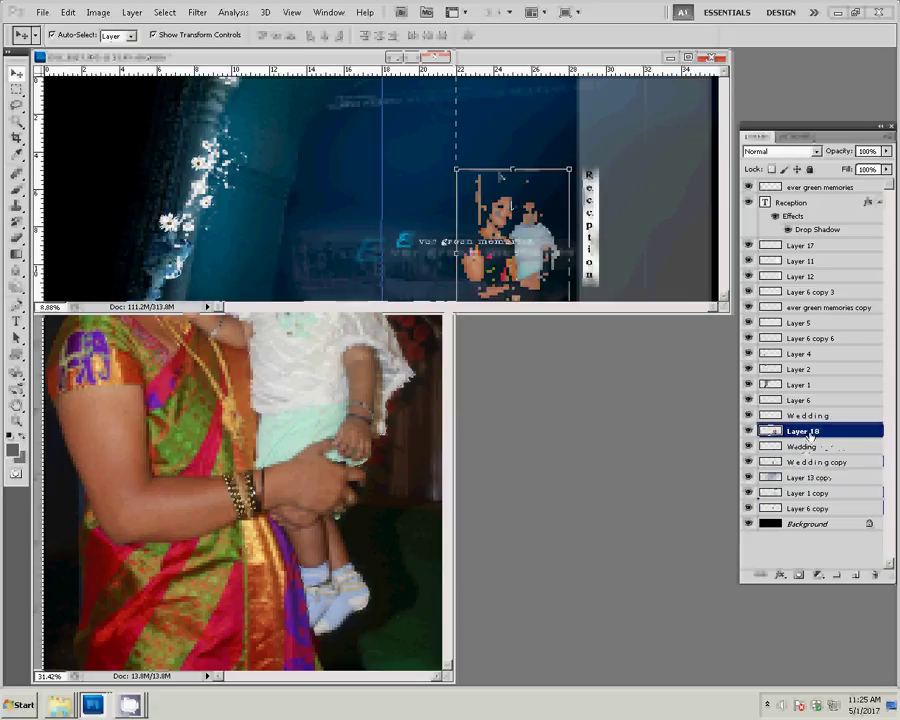
pyautogui.hotkey('ctrl', 'shift', ']')
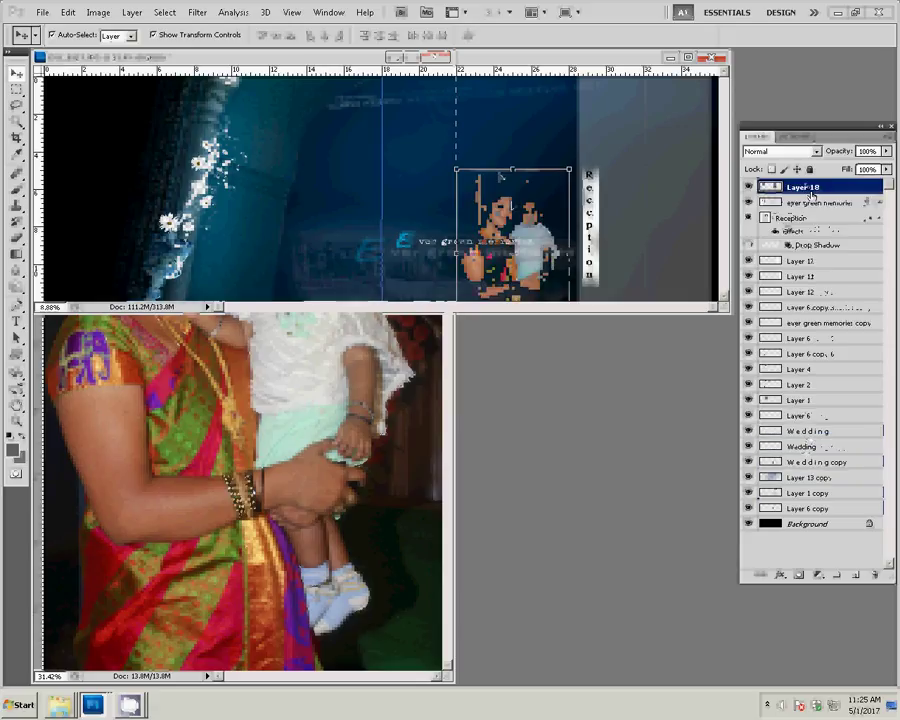
pyautogui.moveTo(519, 197); pyautogui.dragTo(128, 124)
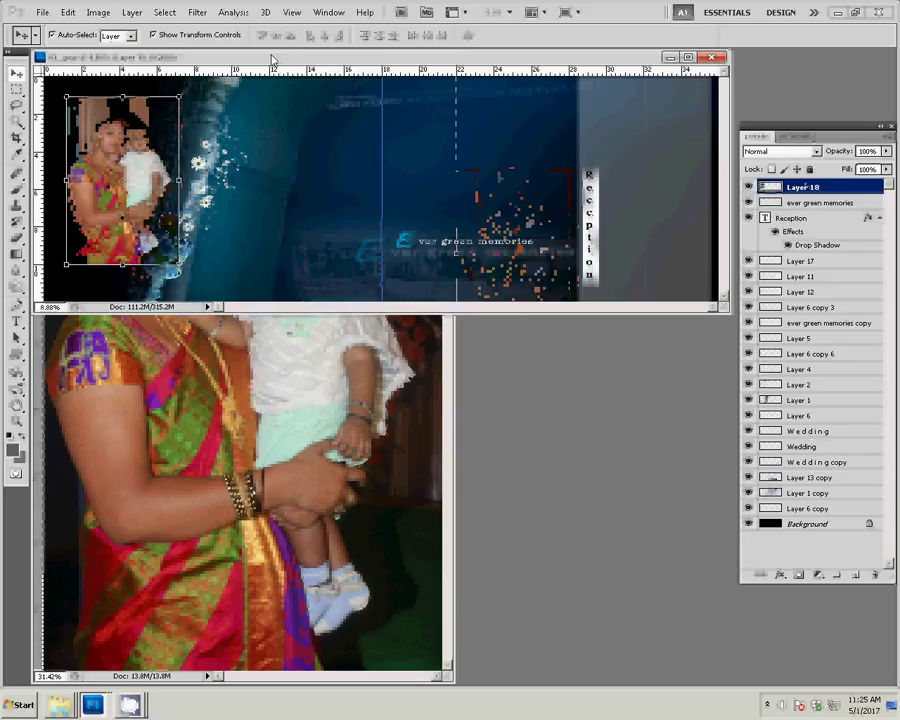
pyautogui.moveTo(272, 60); pyautogui.dragTo(400, 116)
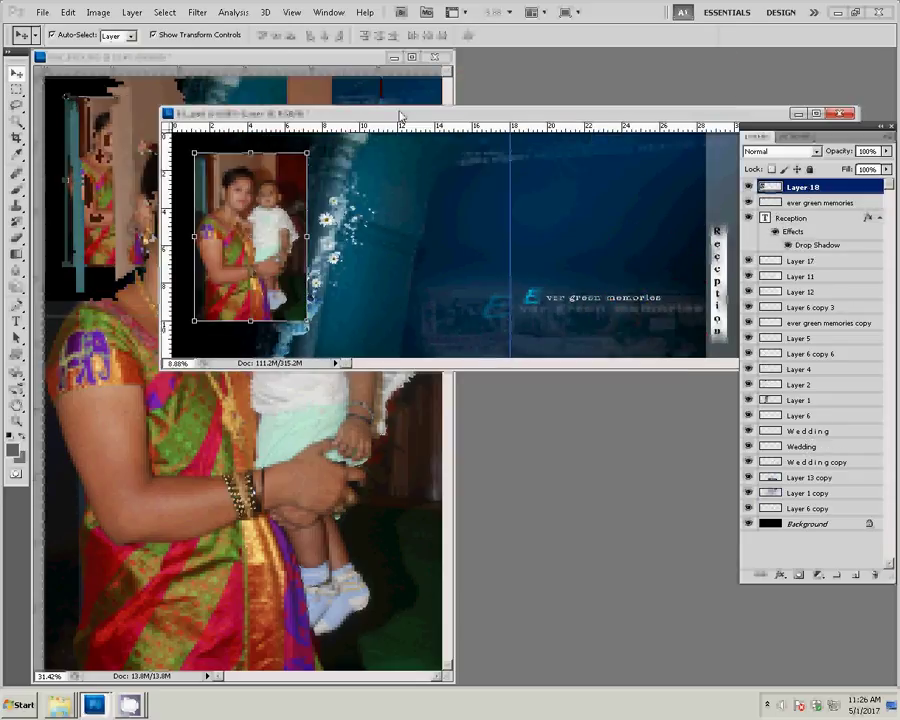
# Step: Scale the photo to about 143% and tilt it slightly, about -0.5°
pyautogui.hotkey('ctrl', 't')
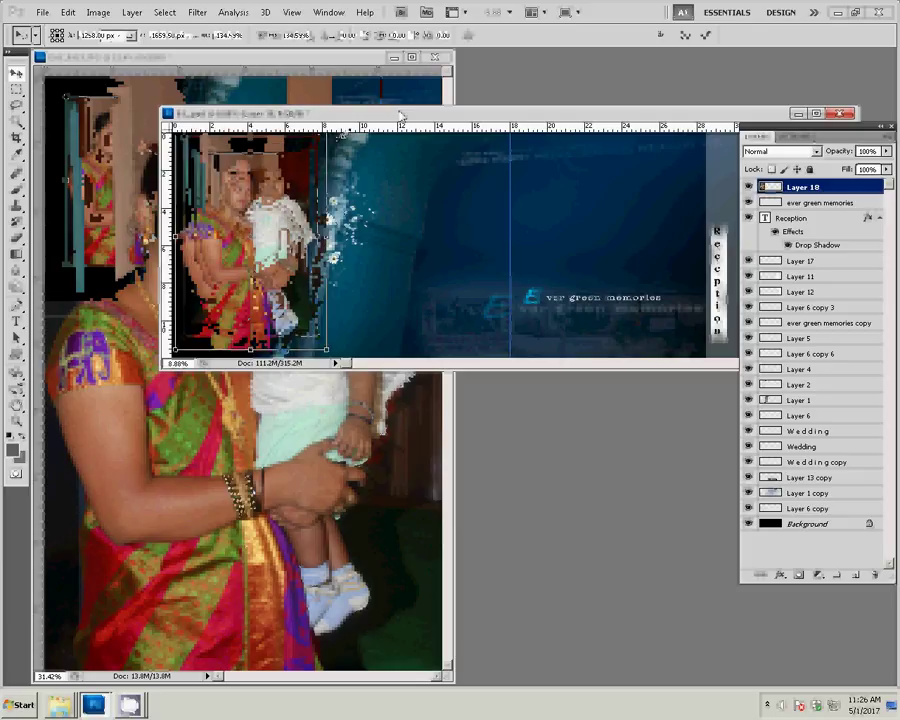
pyautogui.moveTo(326, 350); pyautogui.dragTo(331, 355)
pyautogui.moveTo(400, 116)
pyautogui.mouseDown()
pyautogui.moveTo(367, 163)
pyautogui.moveTo(401, 170)
pyautogui.mouseUp()
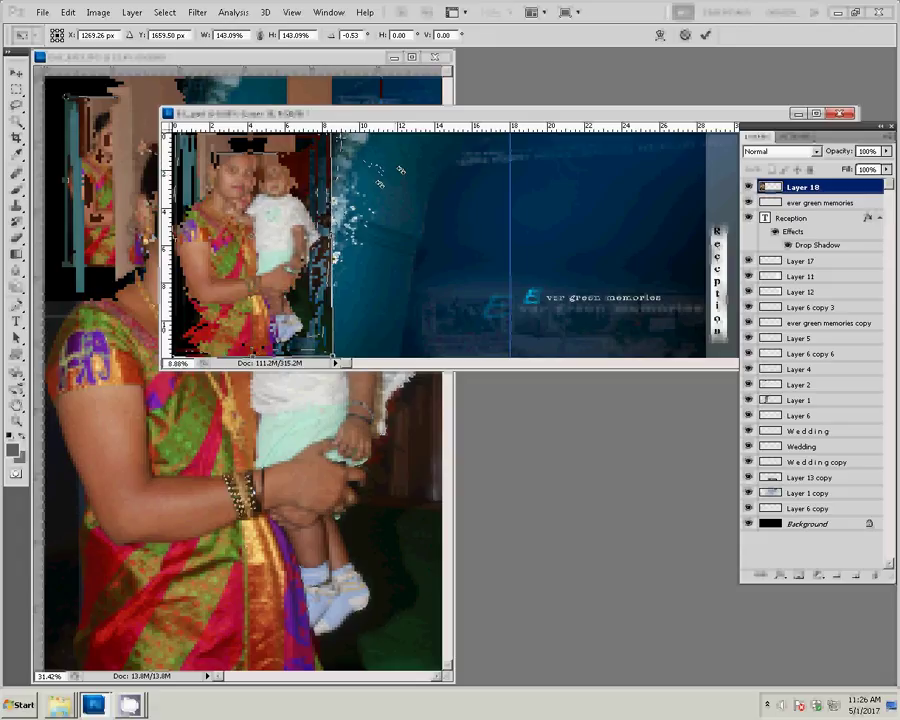
pyautogui.press('Return')
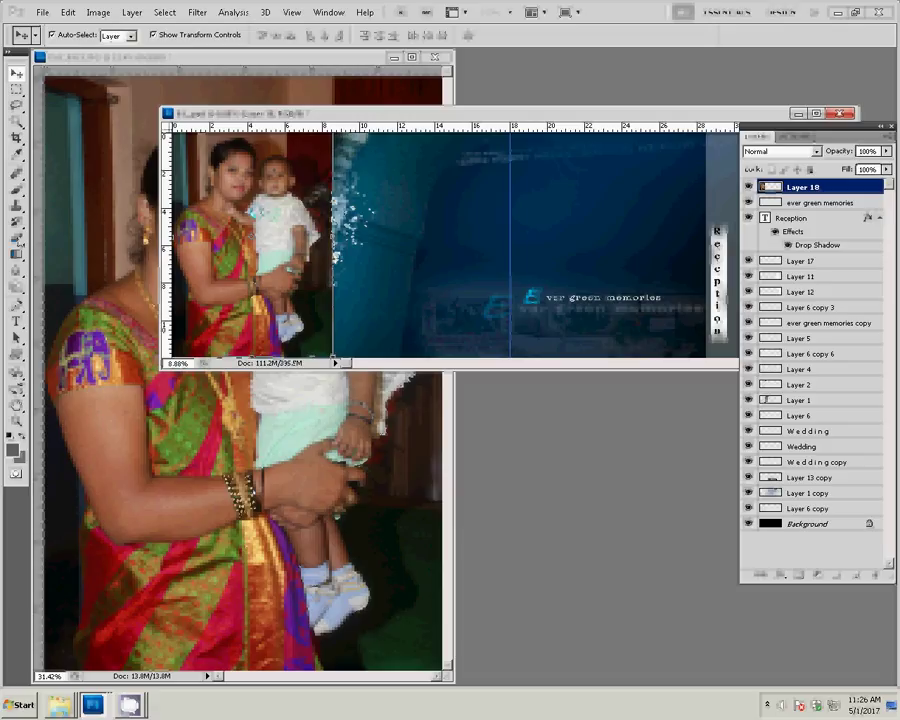
pyautogui.press('b')
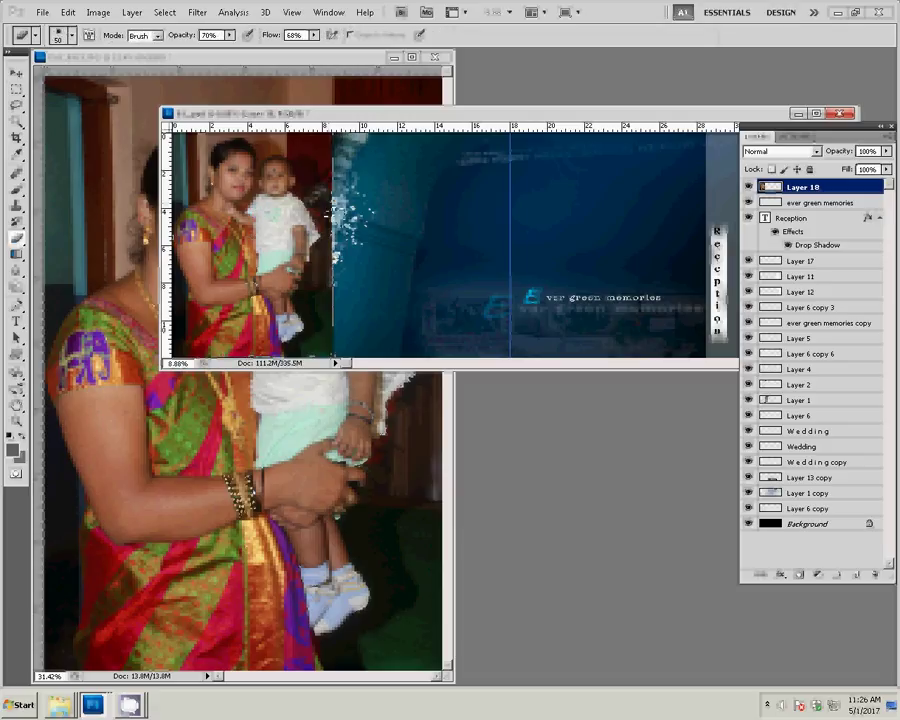
# Step: Raise Layer 1 up the stack above Layers 11, 12 and 17 to the top
pyautogui.press(']')
pyautogui.press(']')
pyautogui.press(']')
pyautogui.press('v')
pyautogui.click(393, 250)
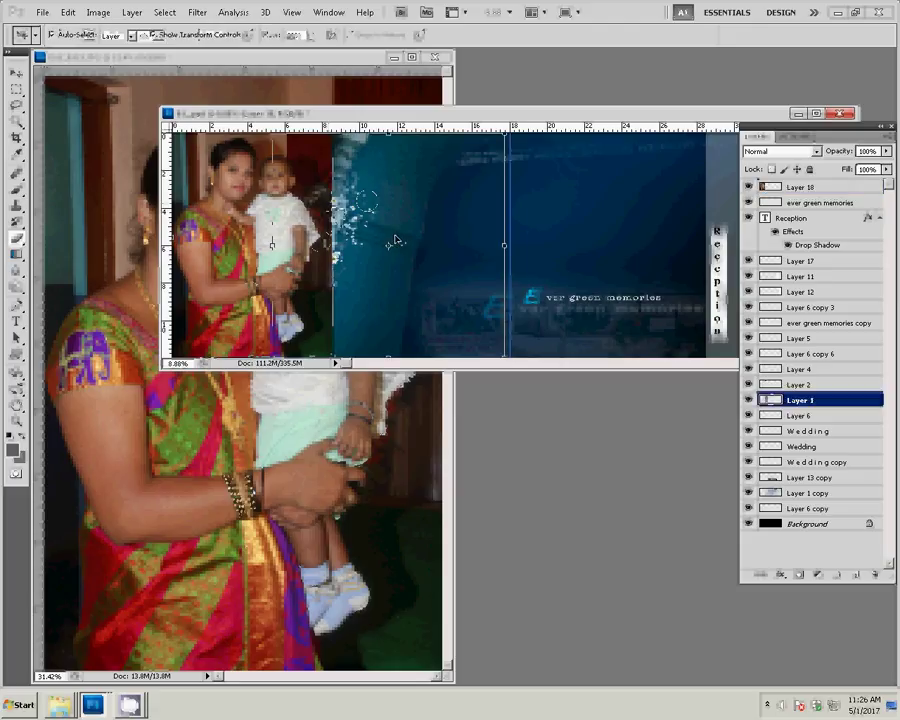
pyautogui.hotkey('ctrl', ']')
pyautogui.hotkey('ctrl', ']')
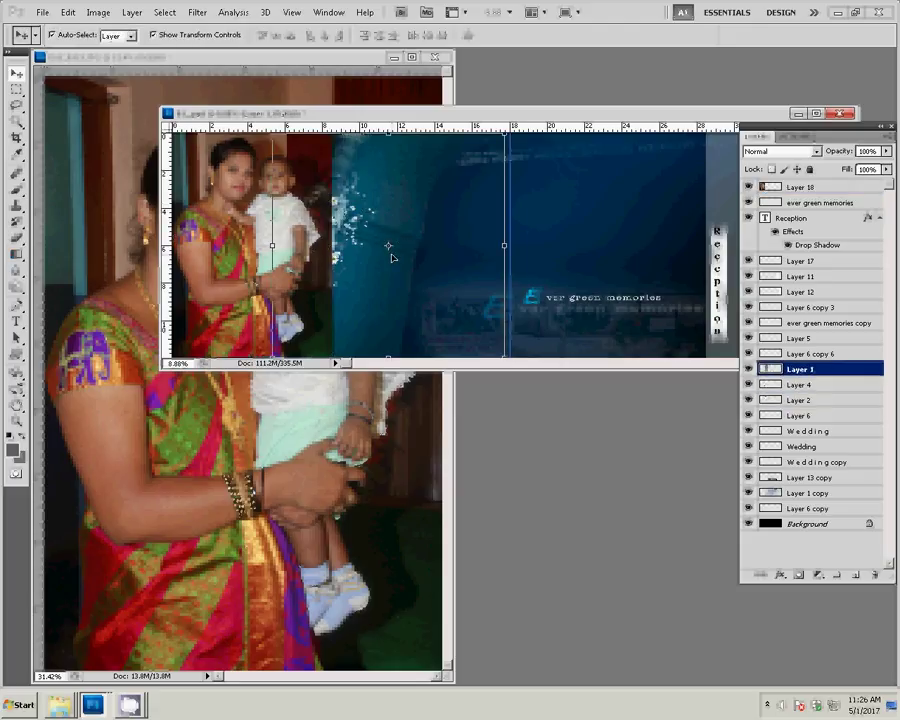
pyautogui.hotkey('ctrl', ']')
pyautogui.hotkey('ctrl', ']')
pyautogui.hotkey('ctrl', ']')
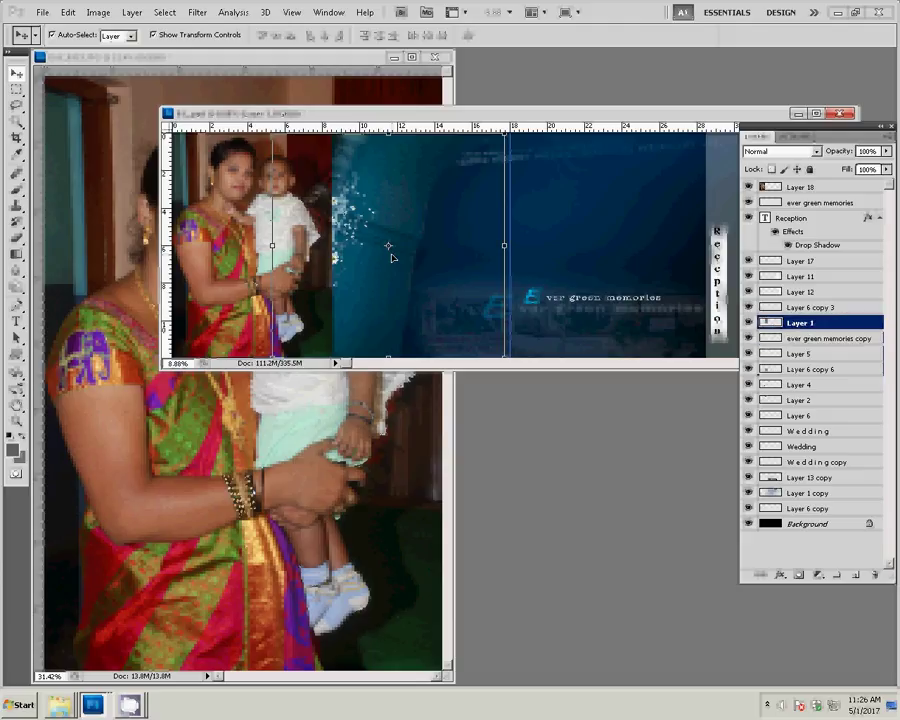
pyautogui.hotkey('ctrl', ']')
pyautogui.hotkey('ctrl', ']')
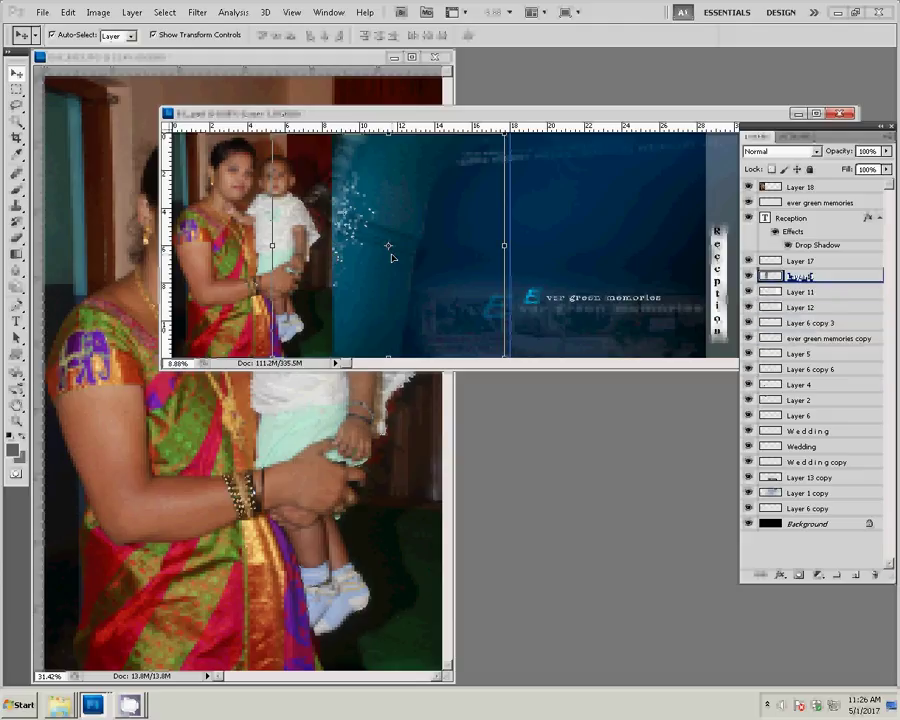
pyautogui.hotkey('ctrl', ']')
pyautogui.hotkey('ctrl', ']')
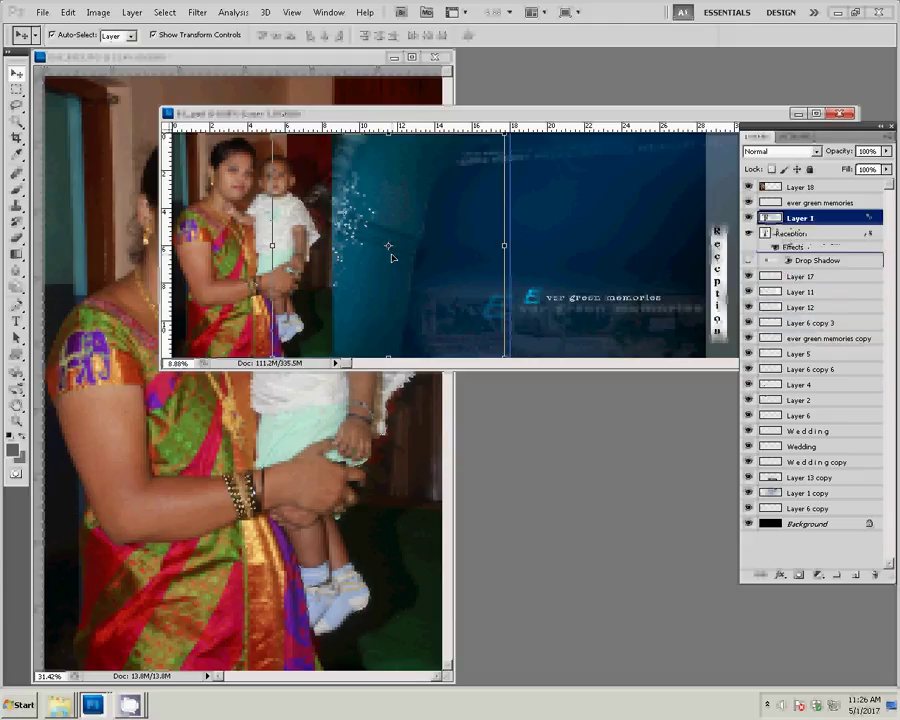
pyautogui.hotkey('ctrl', ']')
pyautogui.hotkey('ctrl', ']')
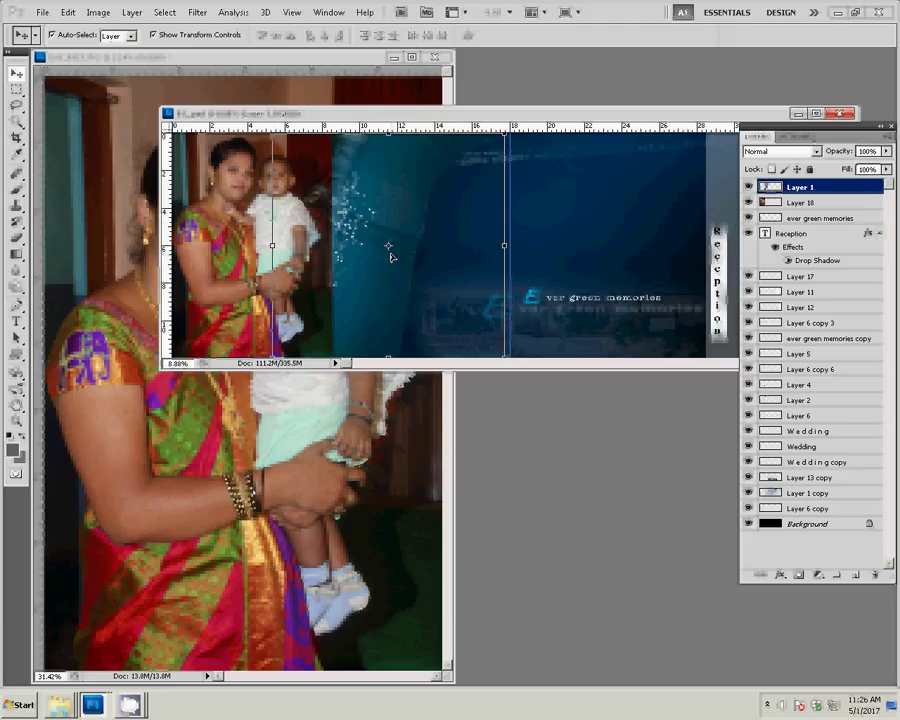
# Step: Brush Layer 18's right edge so the photo fades softly into the blue
pyautogui.hotkey('alt', '[')
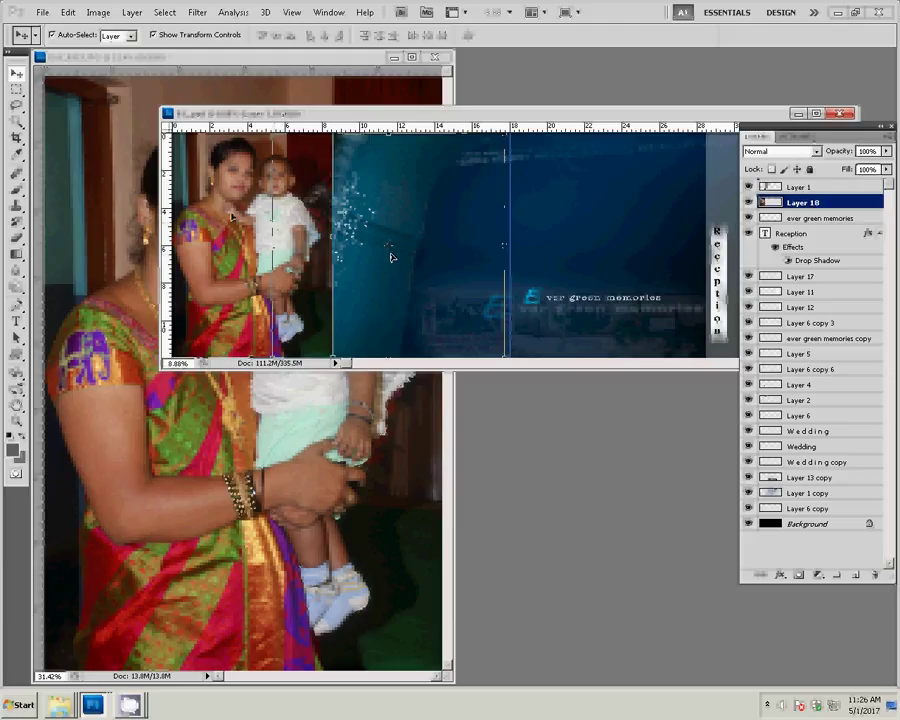
pyautogui.press('b')
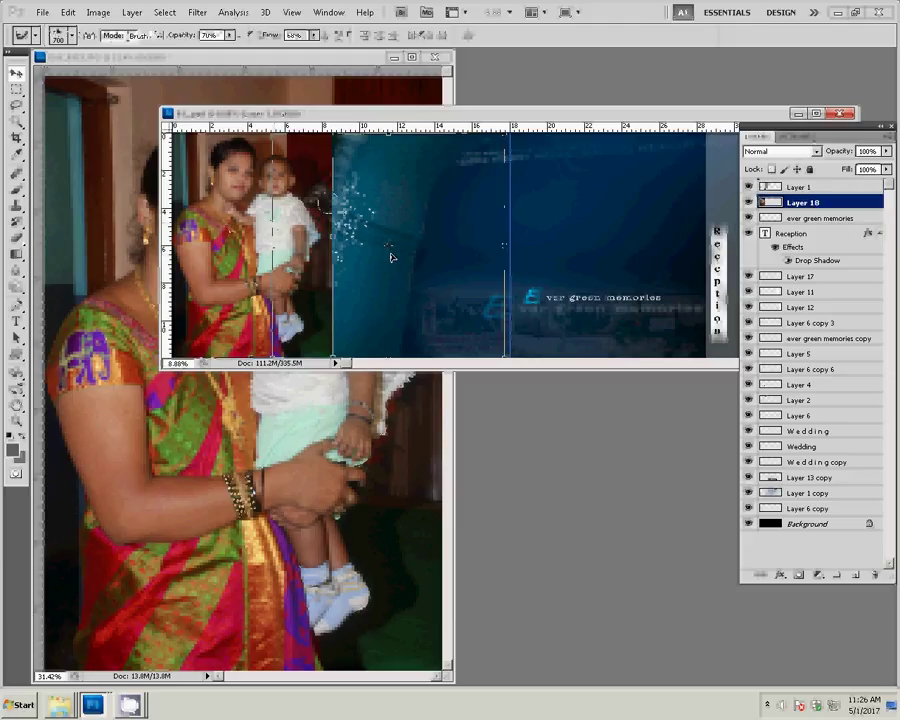
pyautogui.moveTo(325, 355); pyautogui.dragTo(340, 145)
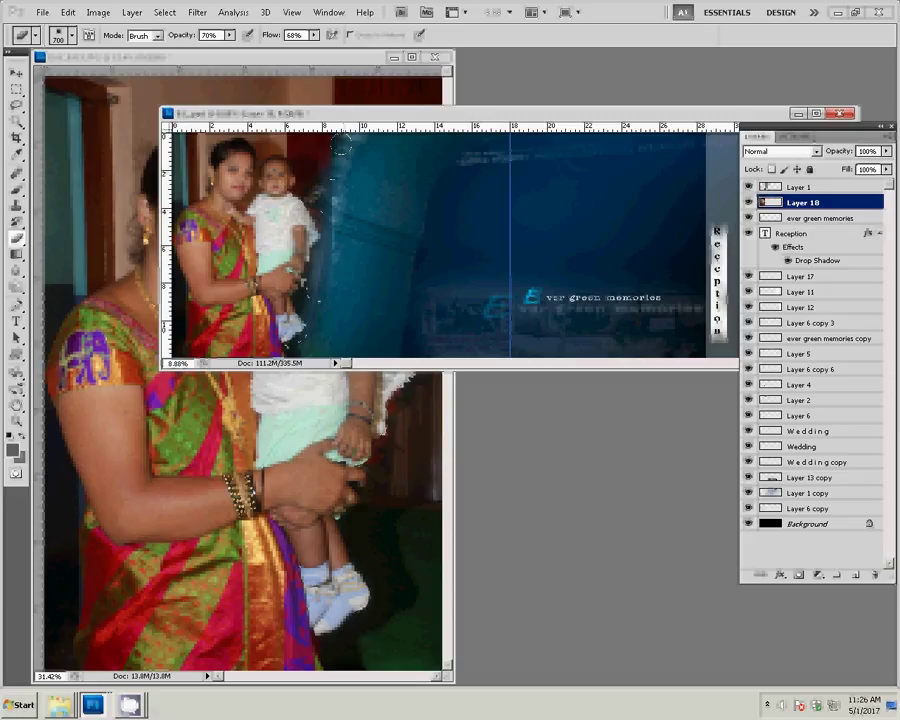
pyautogui.press('v')
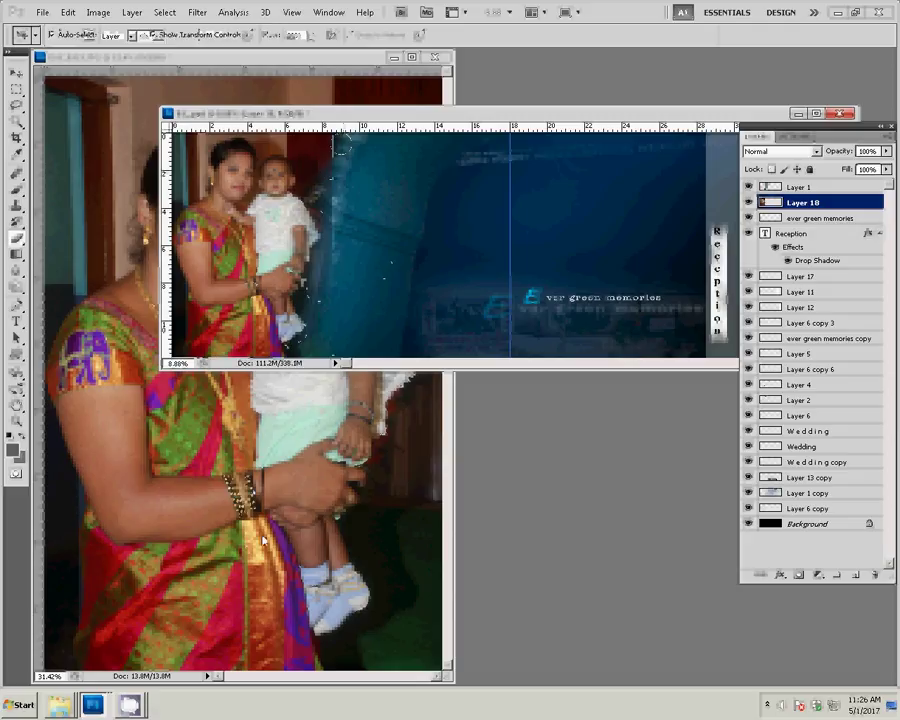
pyautogui.click(263, 540)
# Step: Keep DSC_0327 open and resize it to 4 inches wide, 1200×1799 pixels
pyautogui.click(435, 57)
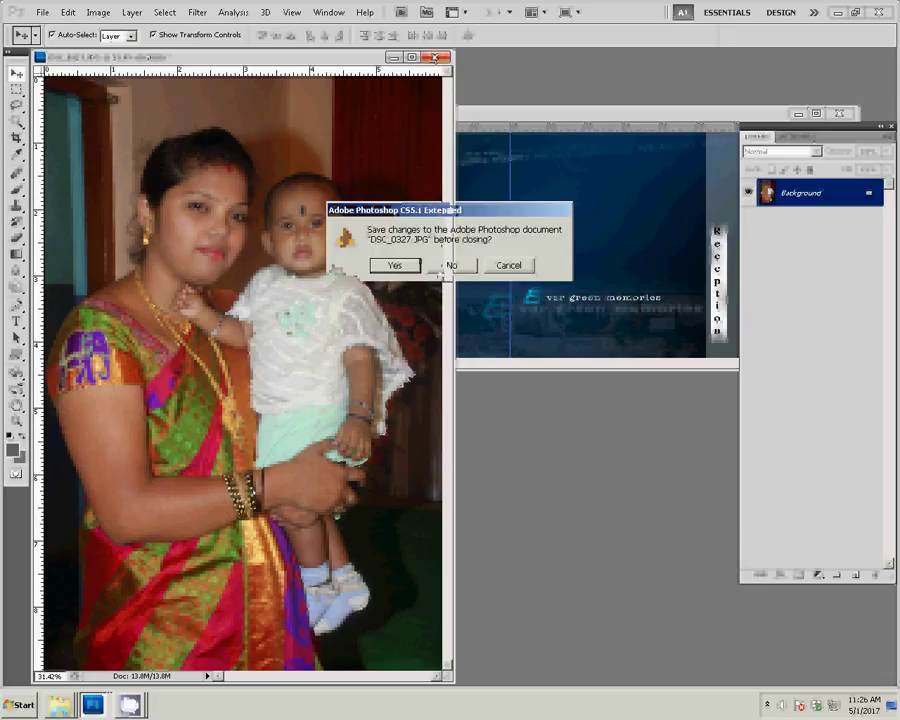
pyautogui.click(509, 265)
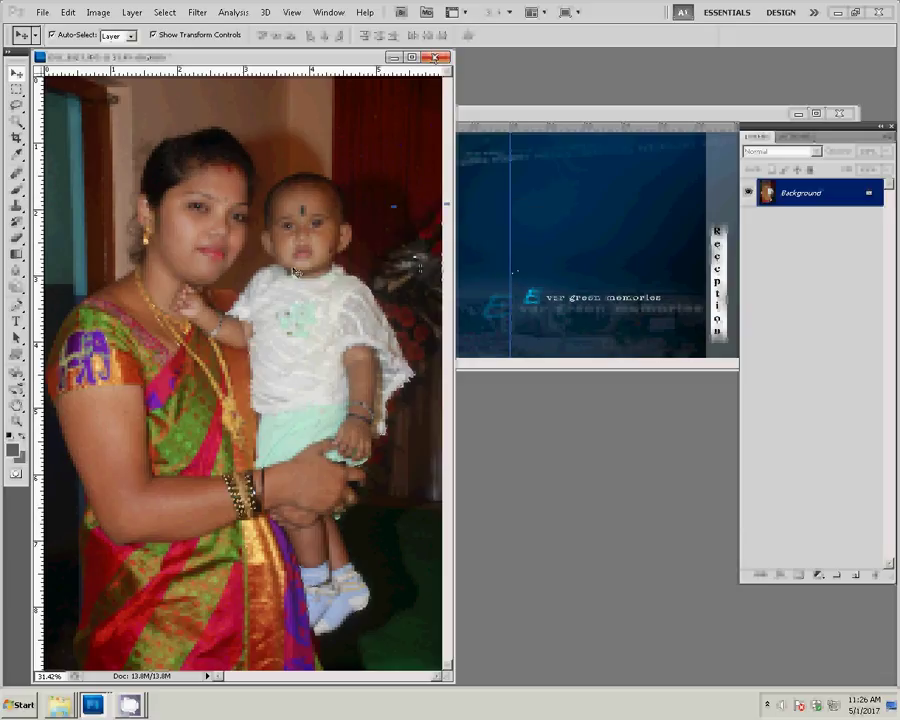
pyautogui.hotkey('ctrl', 'alt', 'i')
pyautogui.doubleClick(342, 246)
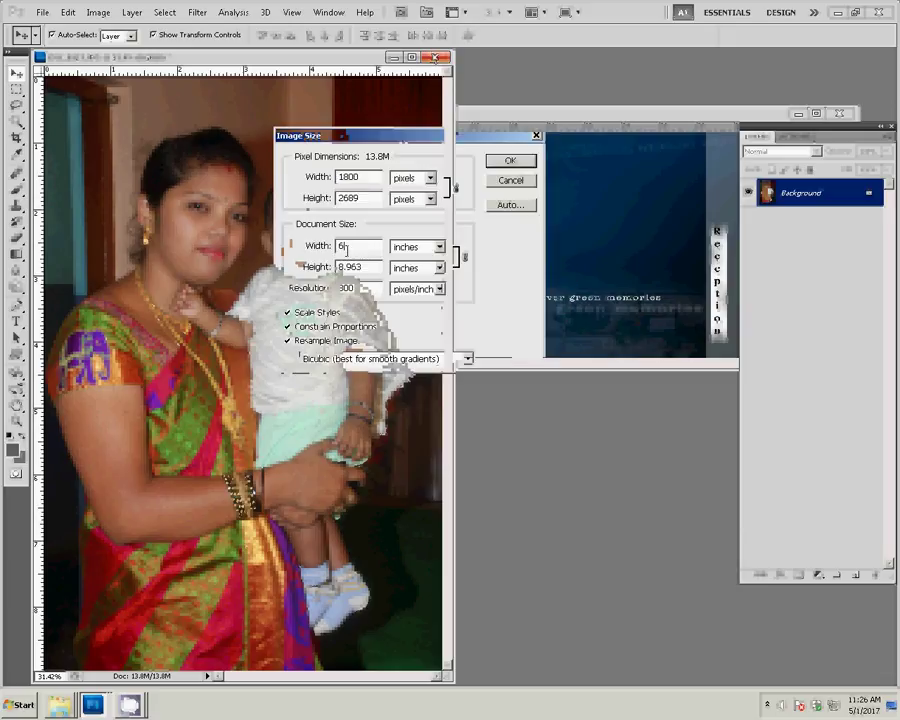
pyautogui.write('6')
pyautogui.hotkey('ctrl', 'a')
pyautogui.write('4')
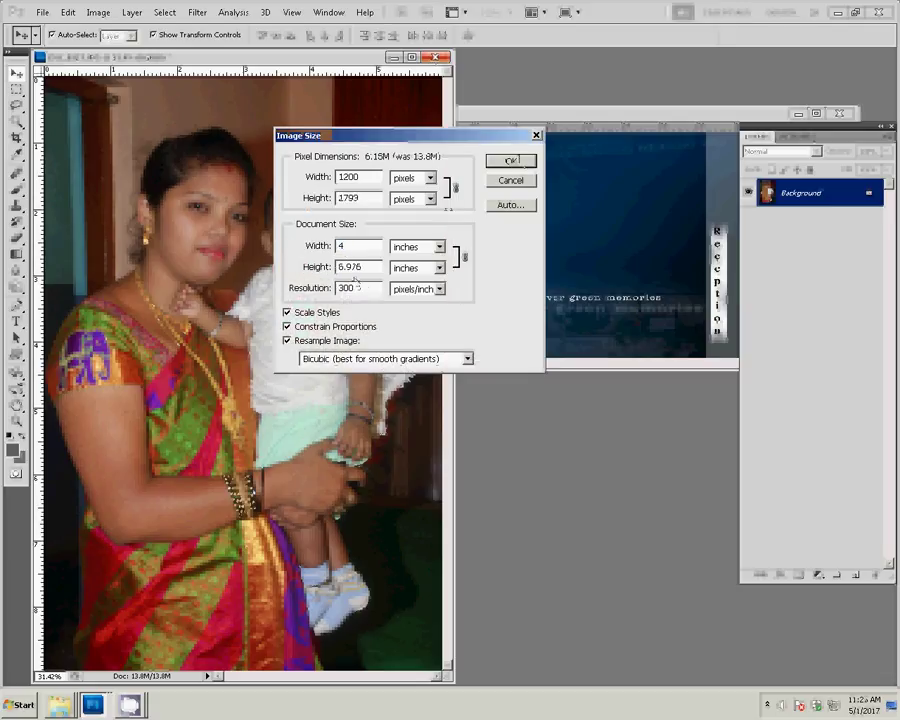
pyautogui.click(511, 160)
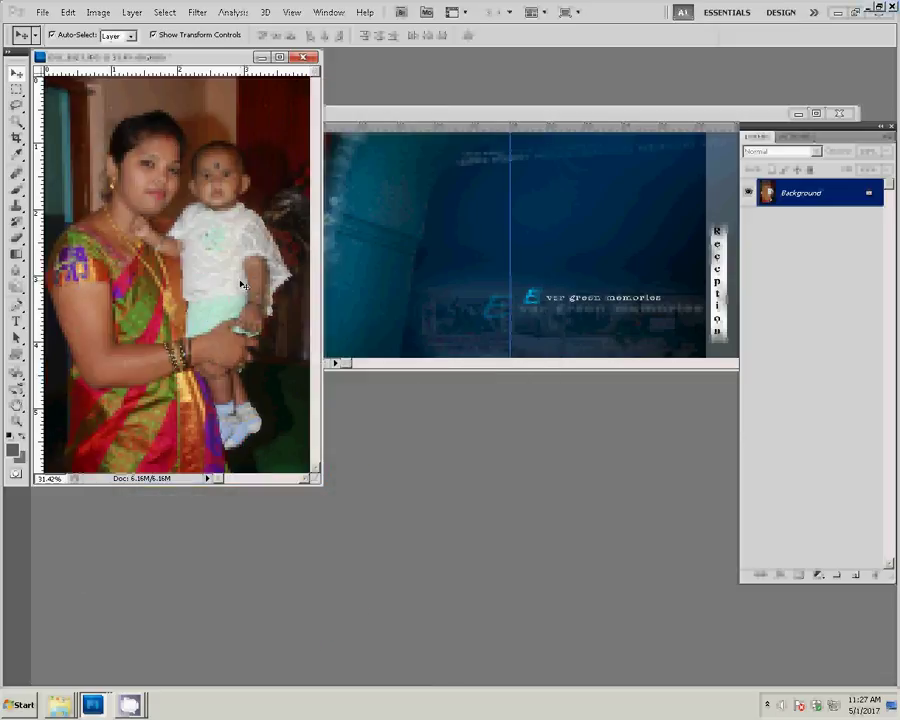
pyautogui.hotkey('ctrl', 'shift', 's')
# Step: Browse to the 01-5-2017 folder on Local Disk (G:) as the save location
pyautogui.click(288, 250)
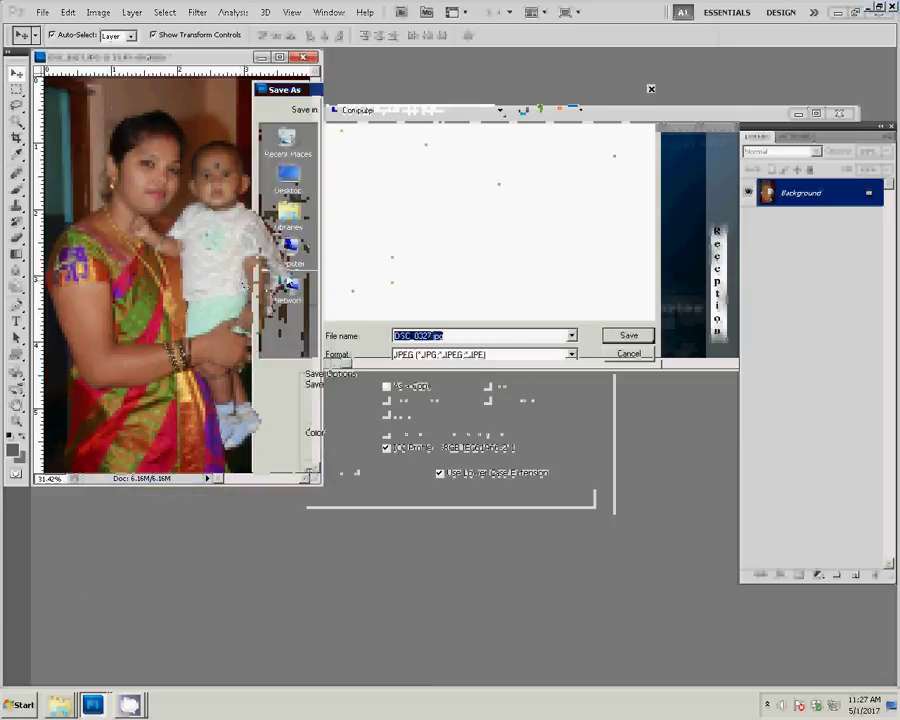
pyautogui.click(606, 341)
pyautogui.click(628, 336)
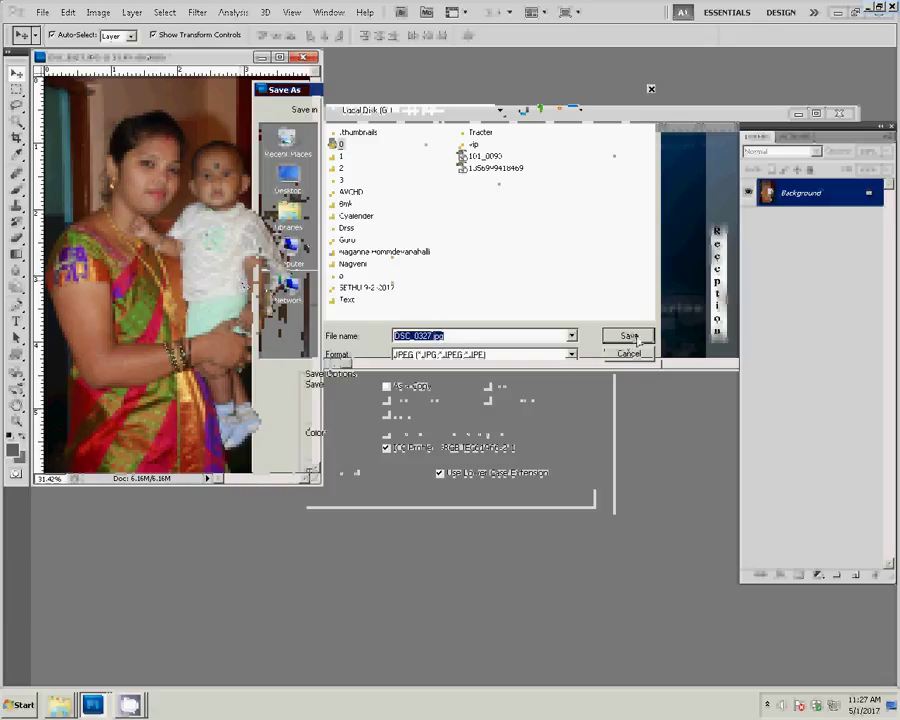
pyautogui.click(356, 145)
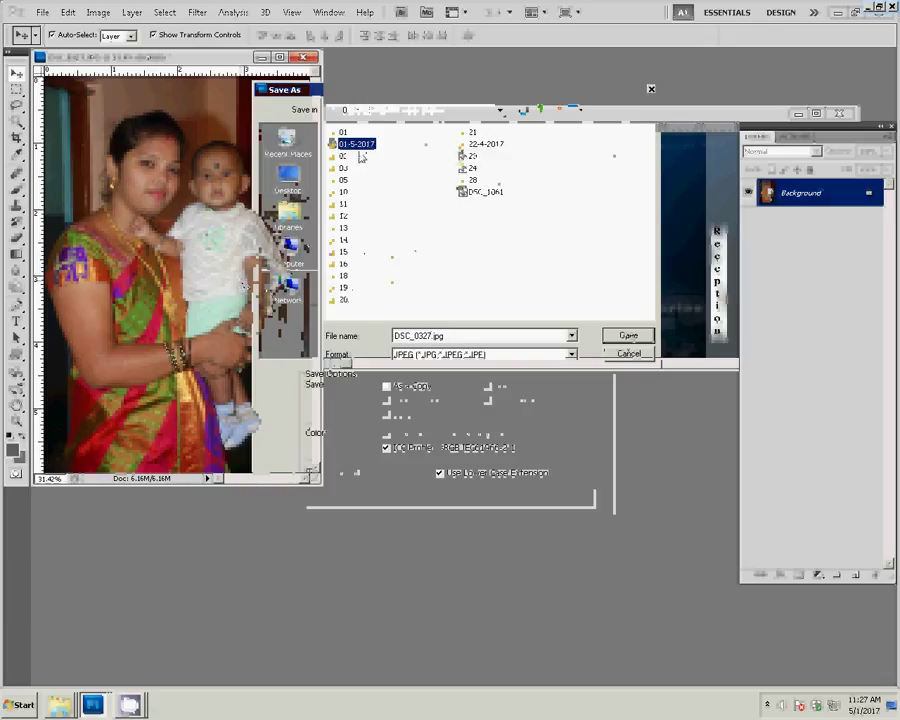
pyautogui.click(630, 334)
# Step: Save the photo as JPEG '1-4x6=1' at quality 12 in a new folder there
pyautogui.hotkey('ctrl', 'shift', 'n')
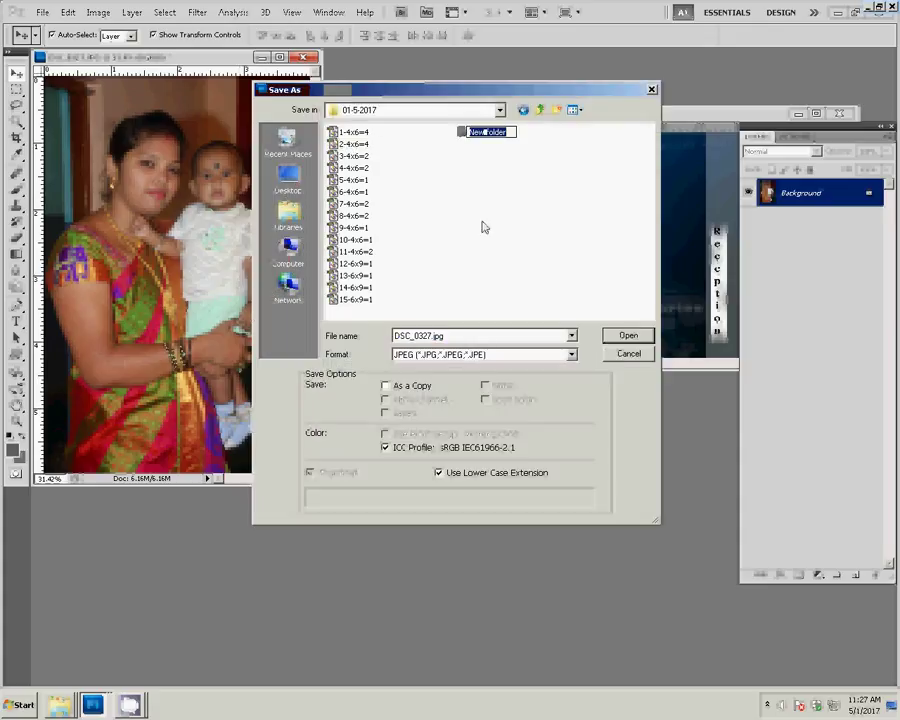
pyautogui.click(483, 190)
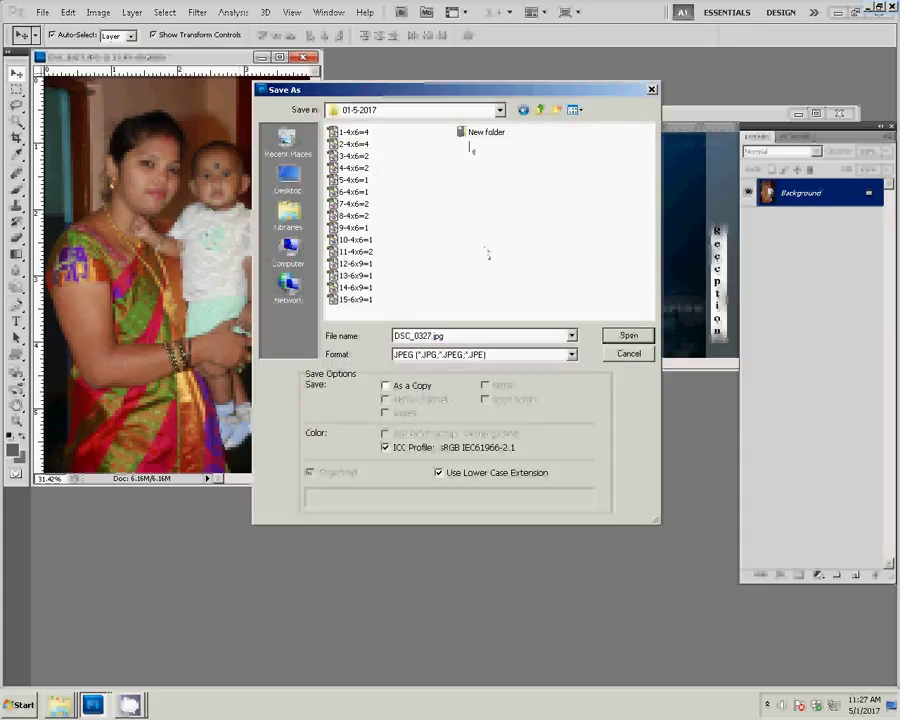
pyautogui.click(484, 132)
pyautogui.press('Return')
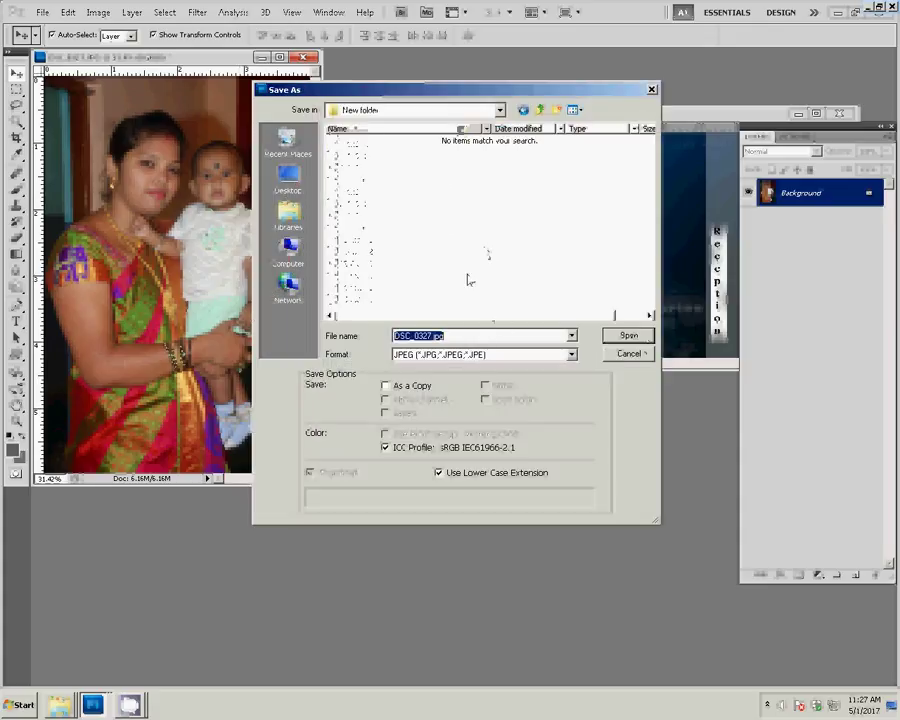
pyautogui.write('1-4x')
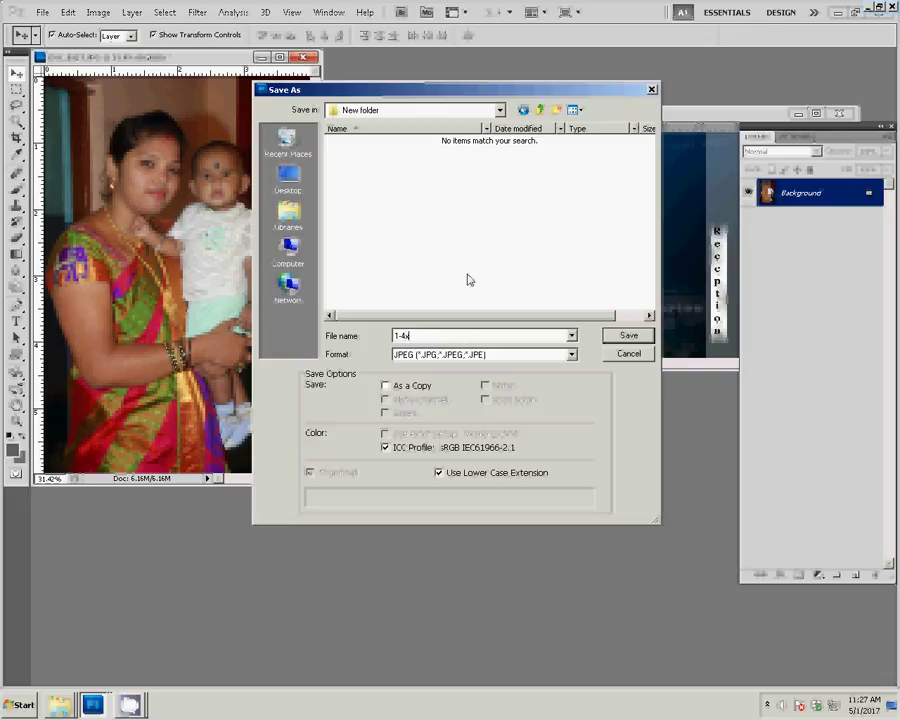
pyautogui.write('6=1')
pyautogui.click(630, 337)
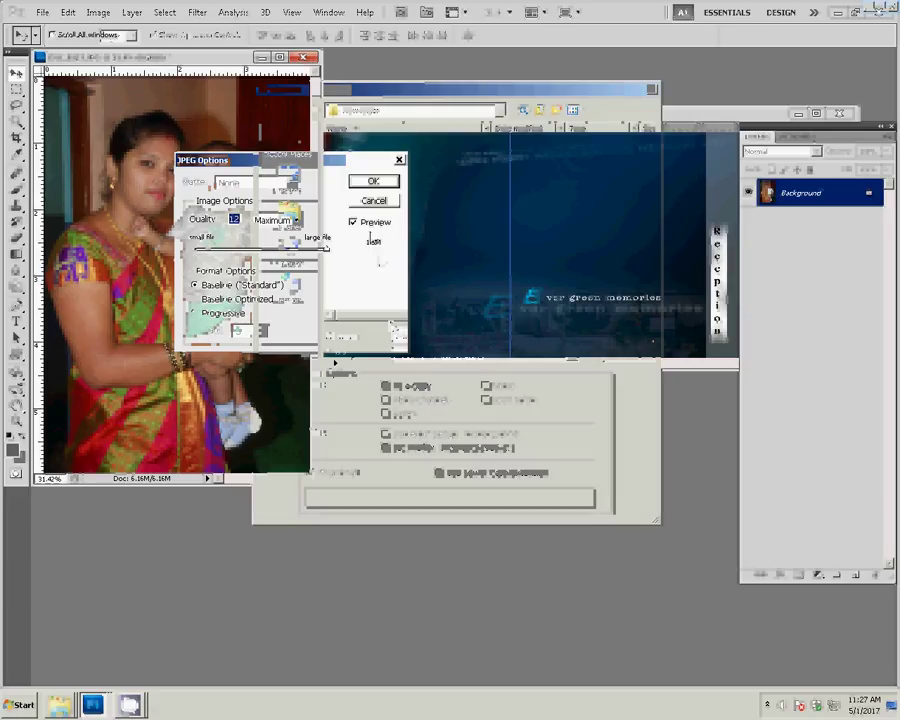
pyautogui.click(374, 183)
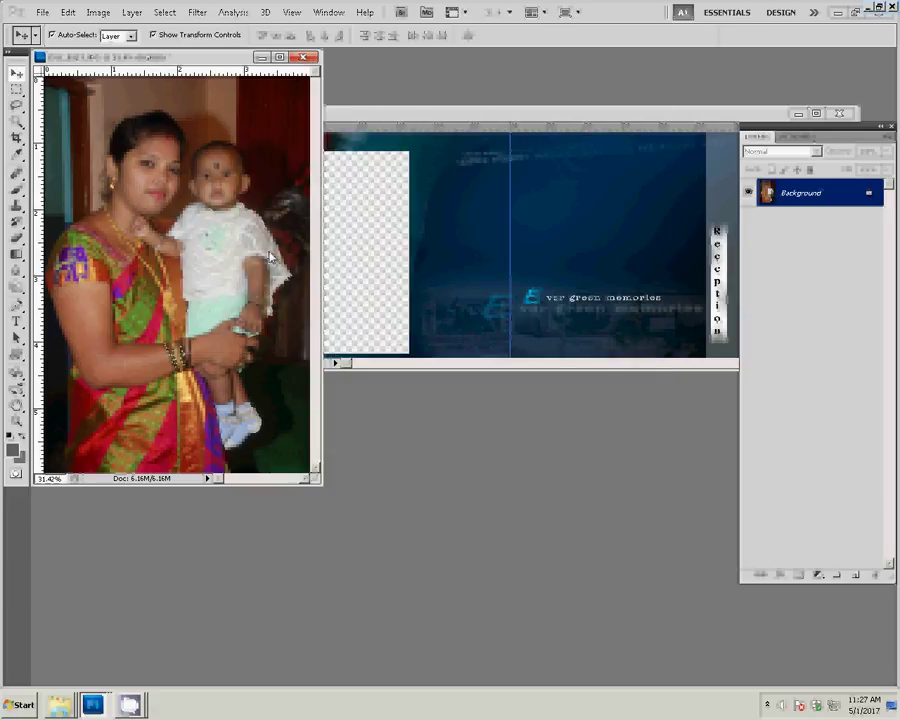
# Step: Close the woman-and-baby photo and drag group photos DSC_0345–DSC_0352 from the wedding folder into Photoshop
pyautogui.click(305, 57)
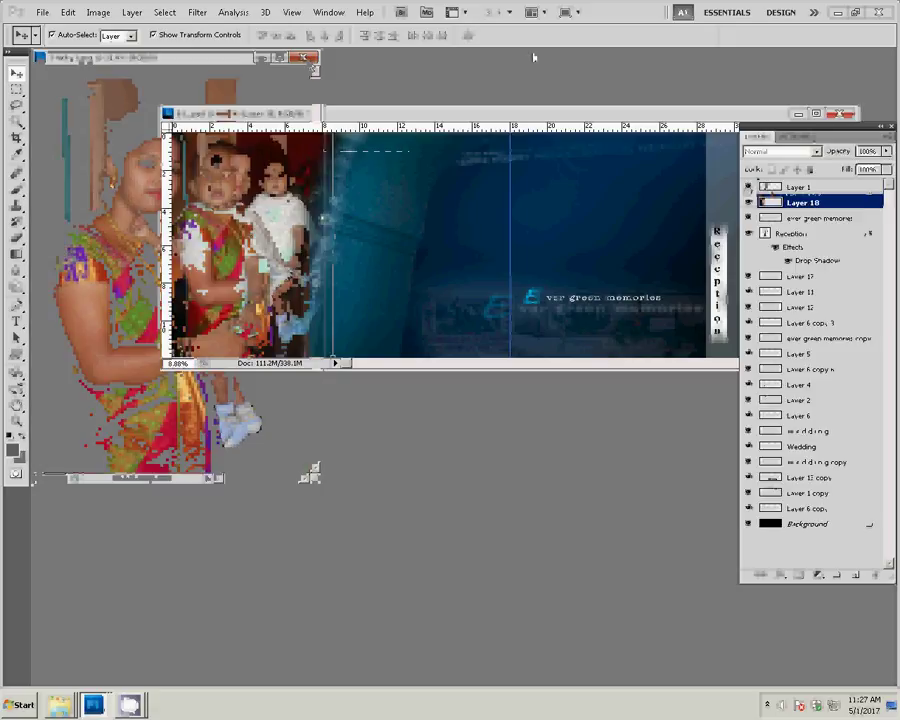
pyautogui.click(59, 705)
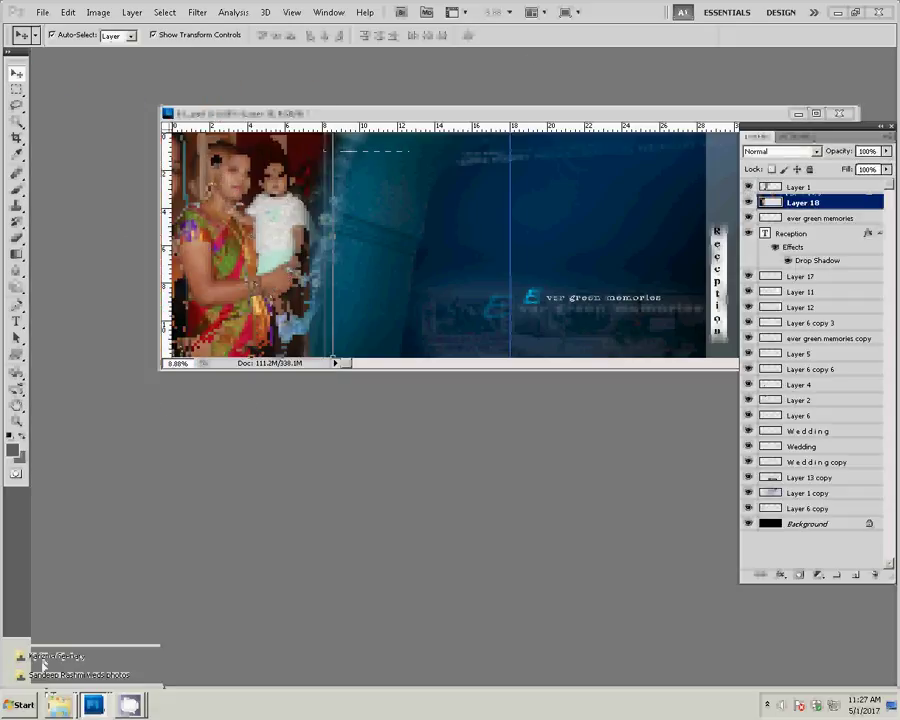
pyautogui.click(60, 675)
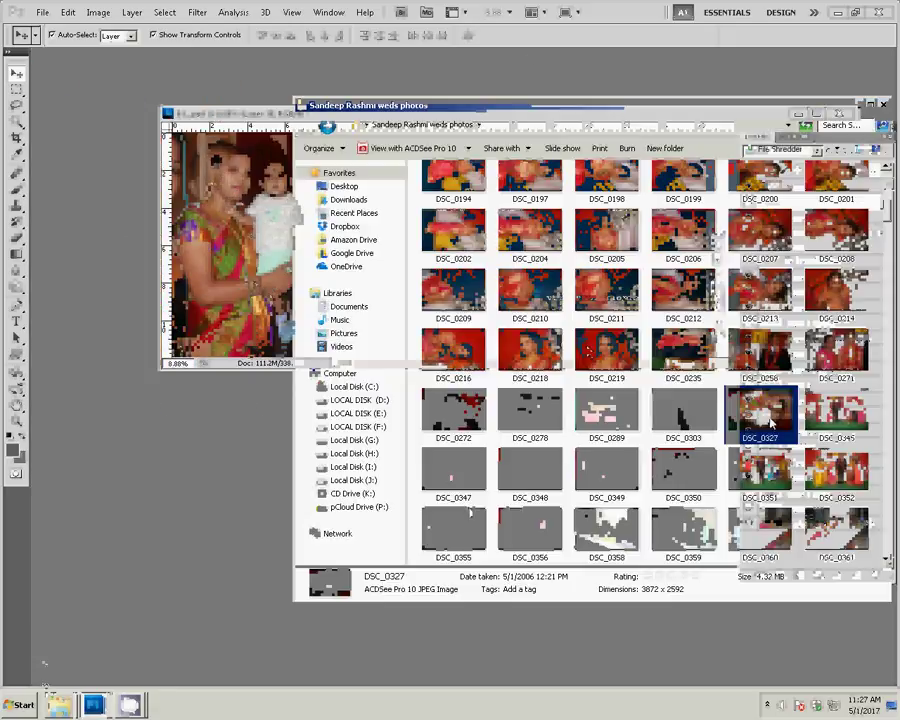
pyautogui.click(830, 420)
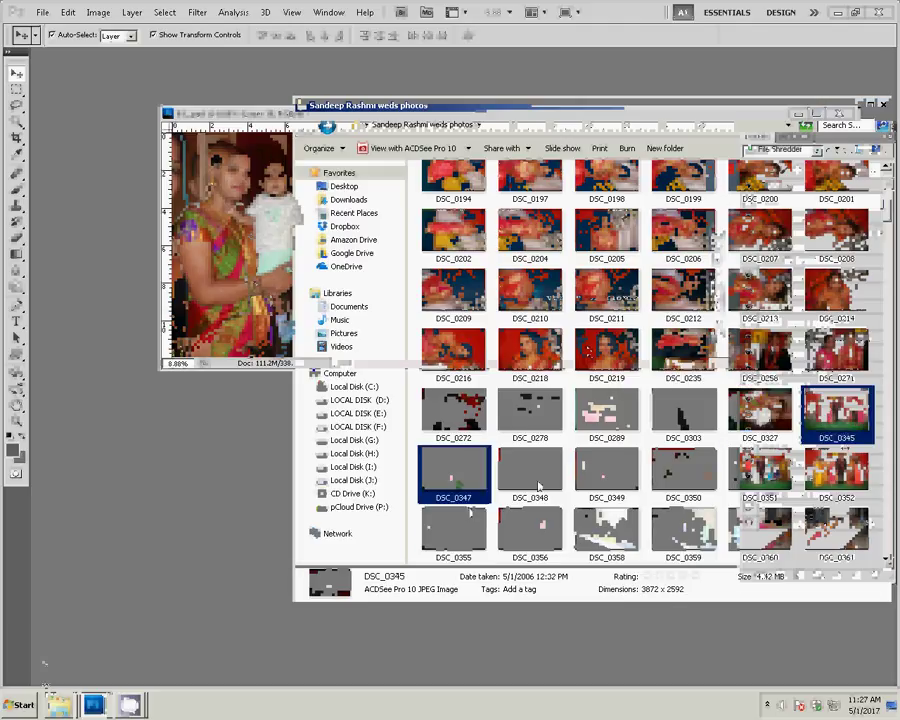
pyautogui.keyDown('ctrl'); pyautogui.click(745, 480); pyautogui.keyUp('ctrl')
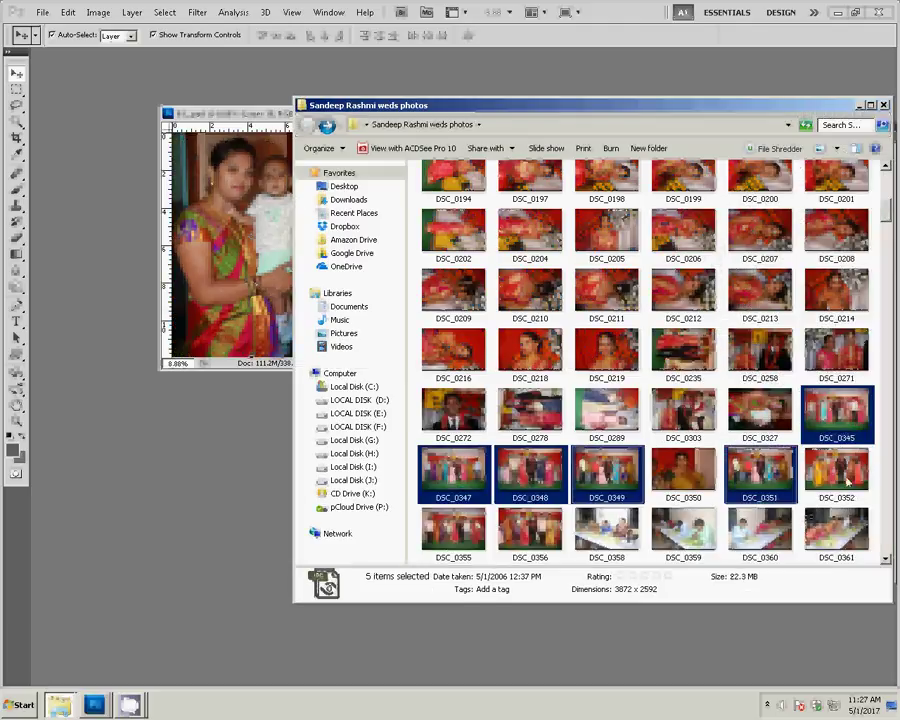
pyautogui.keyDown('ctrl'); pyautogui.click(848, 481); pyautogui.keyUp('ctrl')
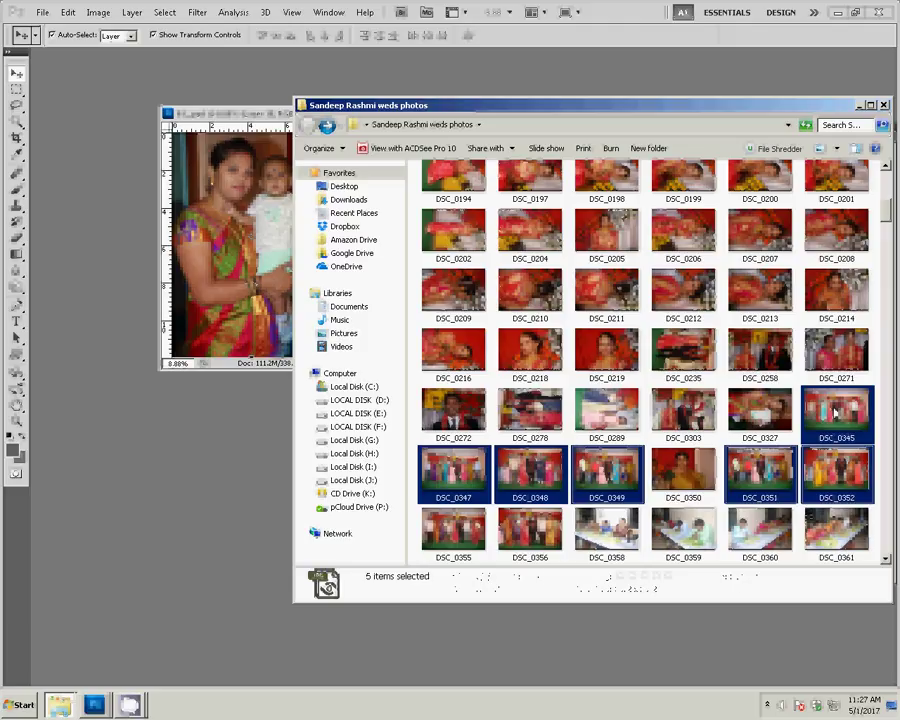
pyautogui.moveTo(836, 470); pyautogui.dragTo(133, 524)
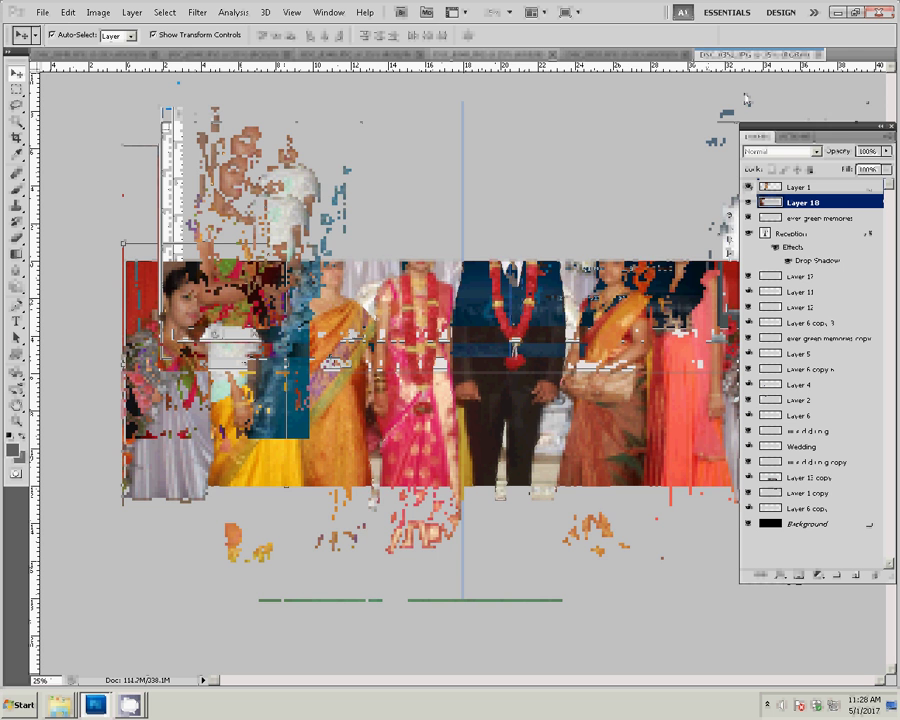
# Step: Resize group photo DSC_0352 to 8 inches wide
pyautogui.click(651, 55)
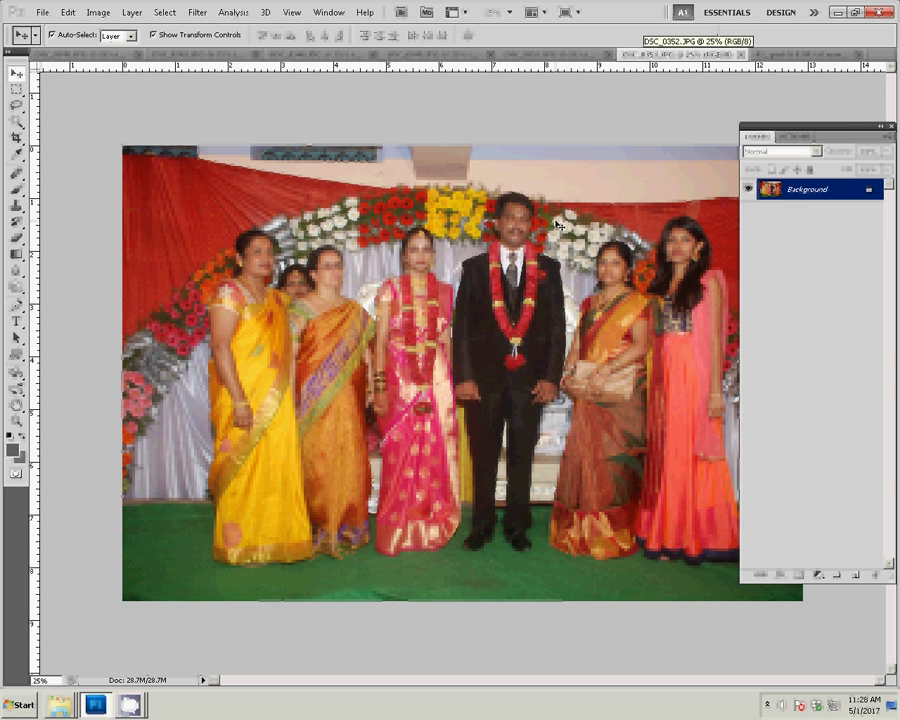
pyautogui.hotkey('ctrl', 'alt', 'i')
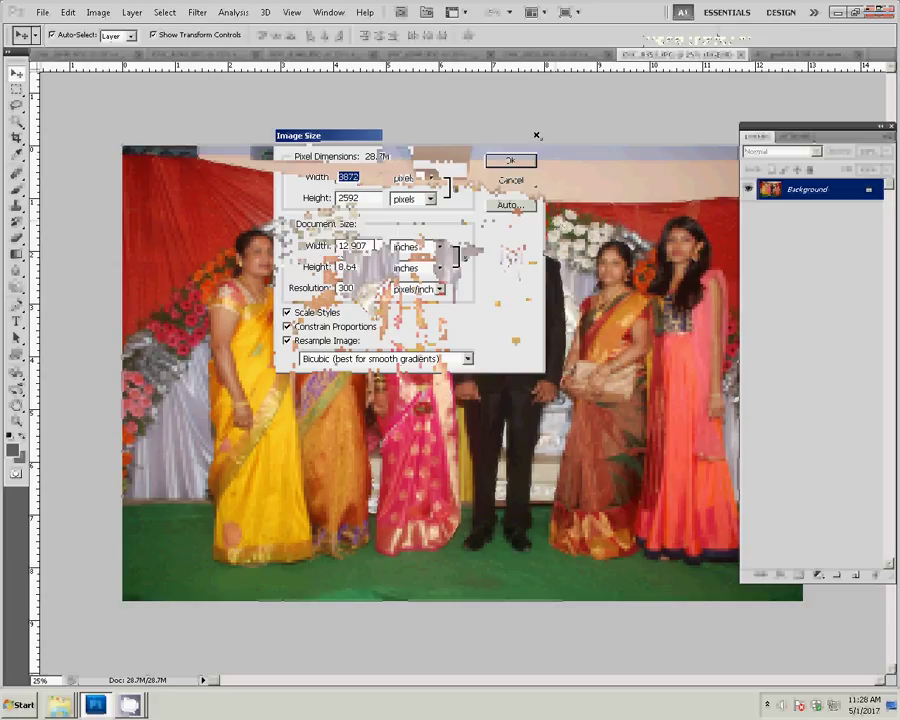
pyautogui.press('Tab')
pyautogui.press('Tab')
pyautogui.write('8')
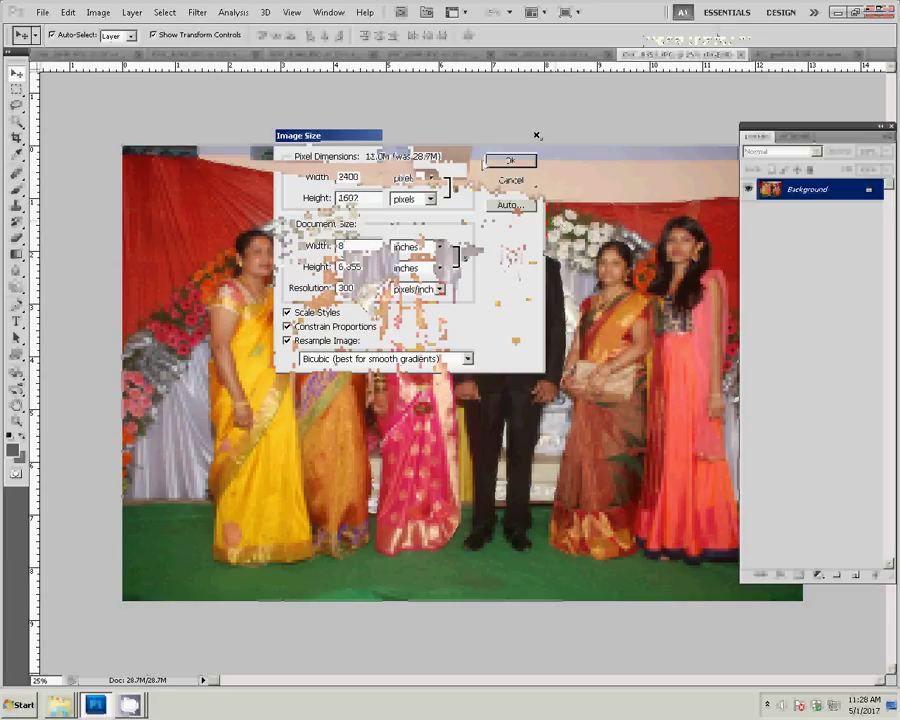
pyautogui.press('Return')
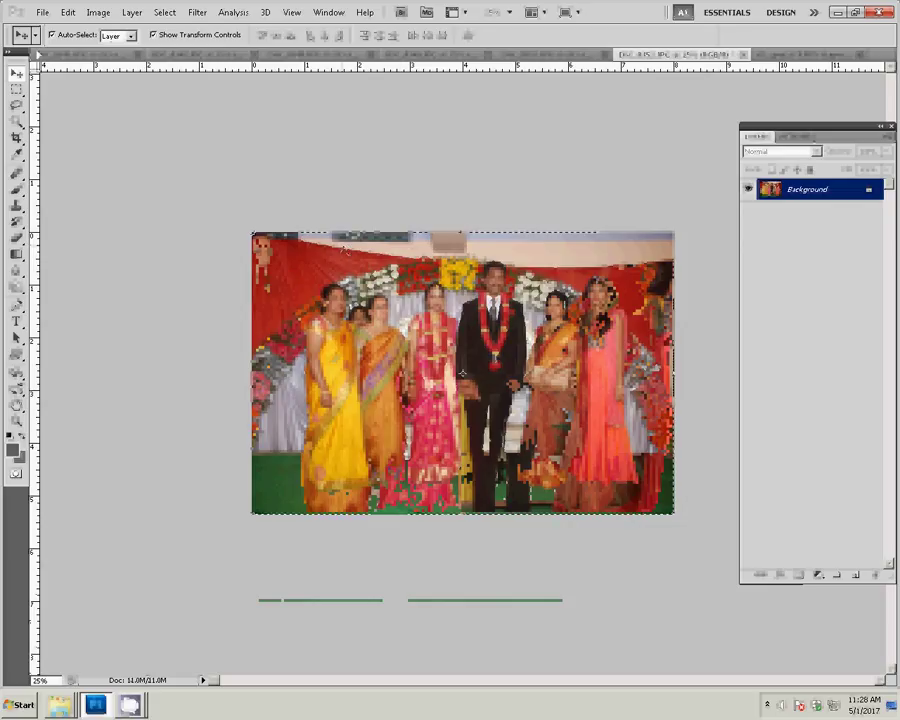
# Step: Cut the whole DSC_0352 photo to the clipboard and close it without saving
pyautogui.click(67, 12)
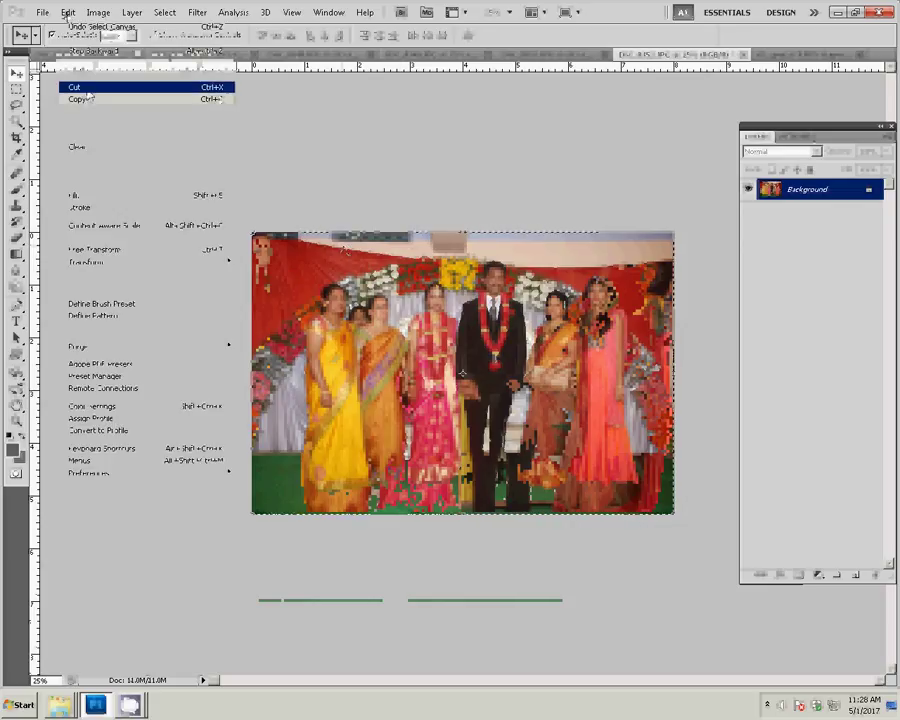
pyautogui.click(222, 88)
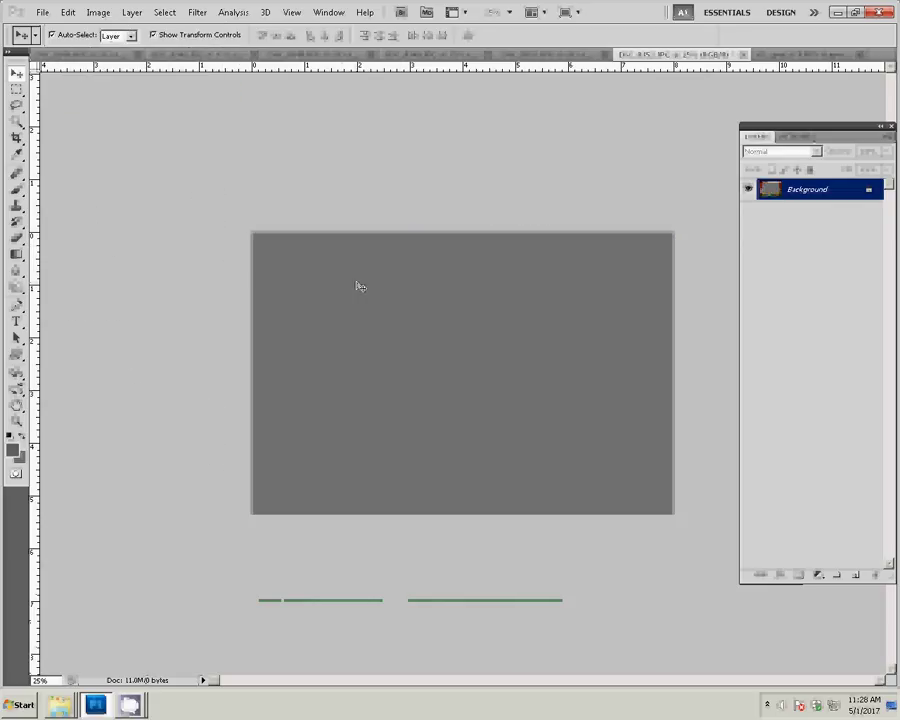
pyautogui.click(743, 55)
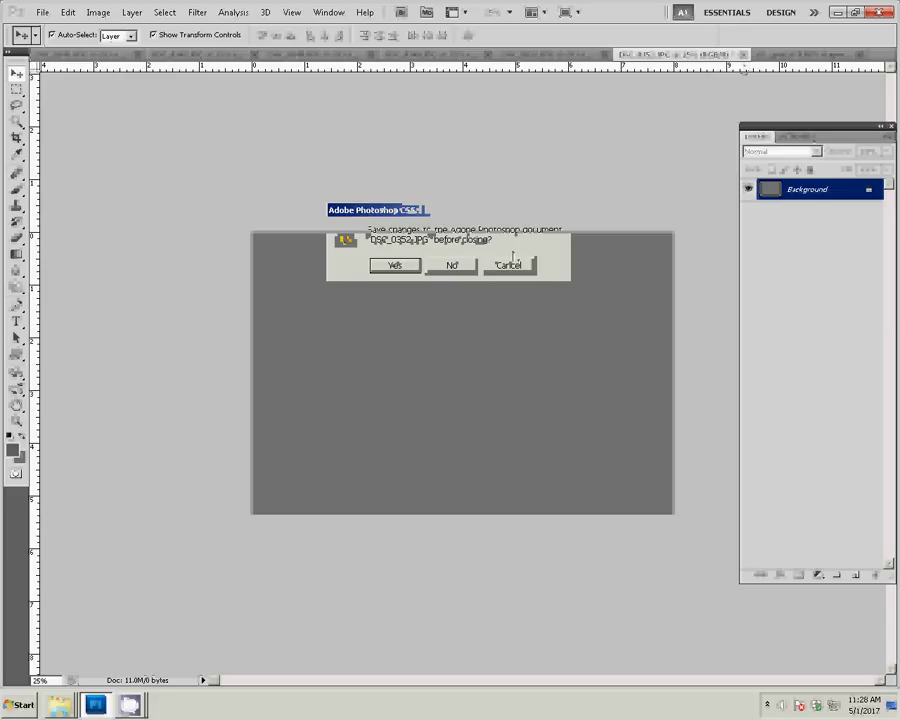
pyautogui.click(456, 267)
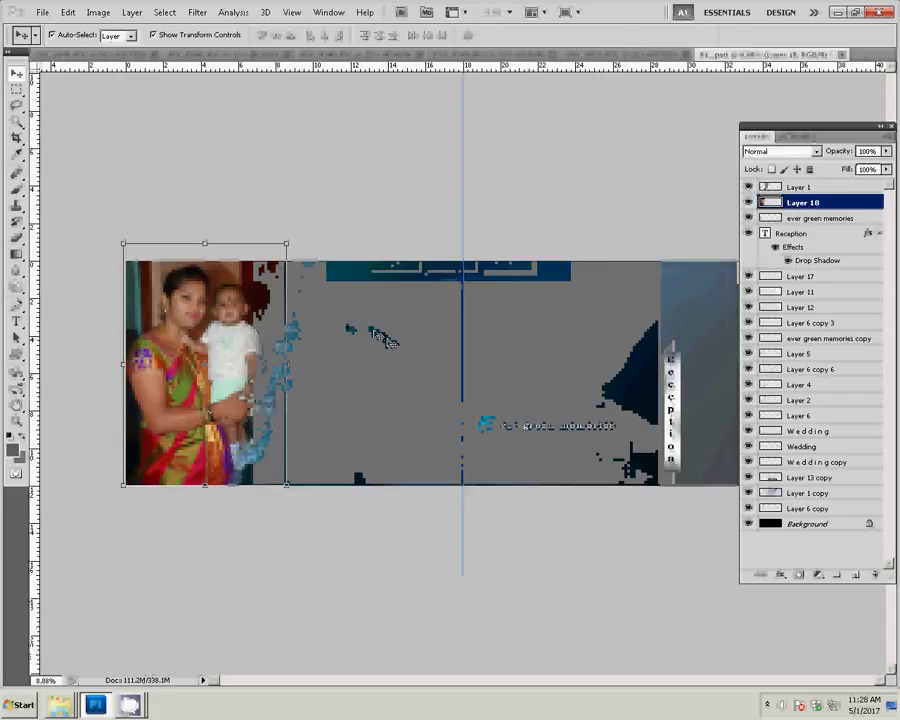
# Step: Paste the DSC_0352 photo above Layer 1 as Layer 19 and free-transform it
pyautogui.click(828, 187)
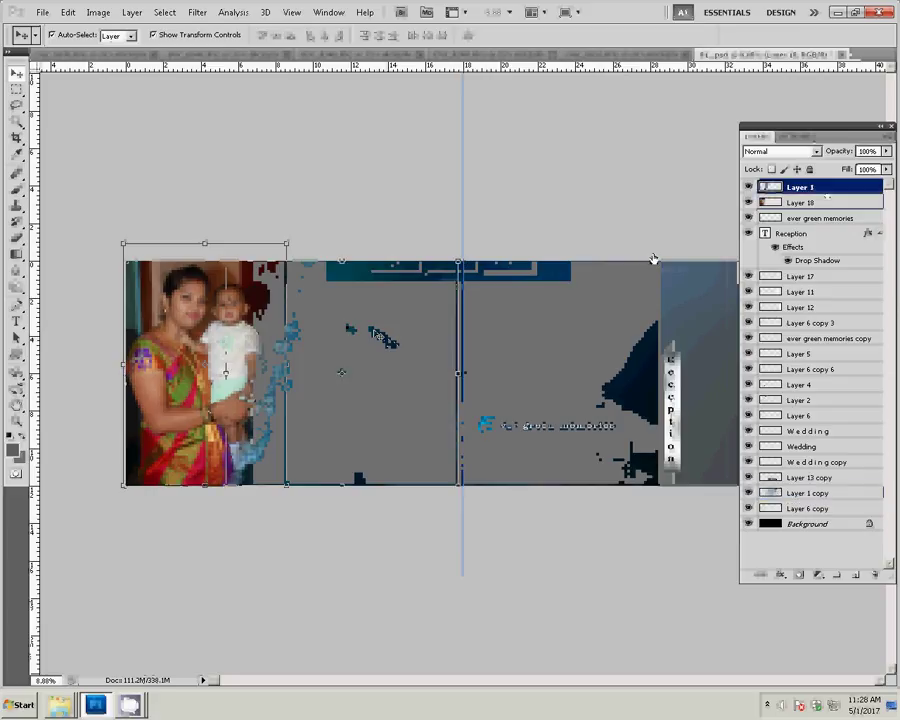
pyautogui.click(67, 12)
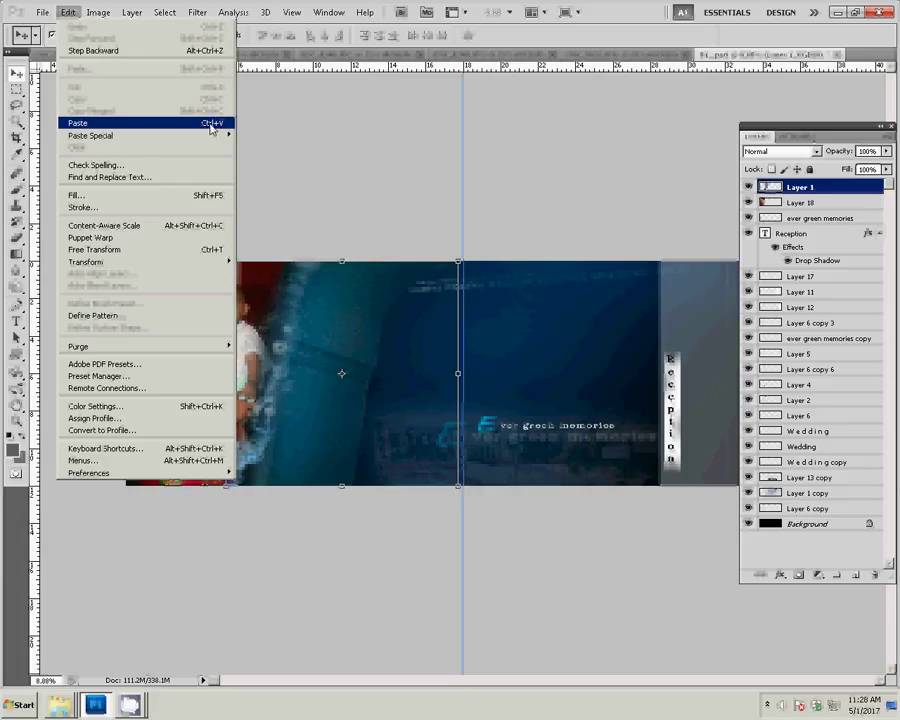
pyautogui.click(211, 126)
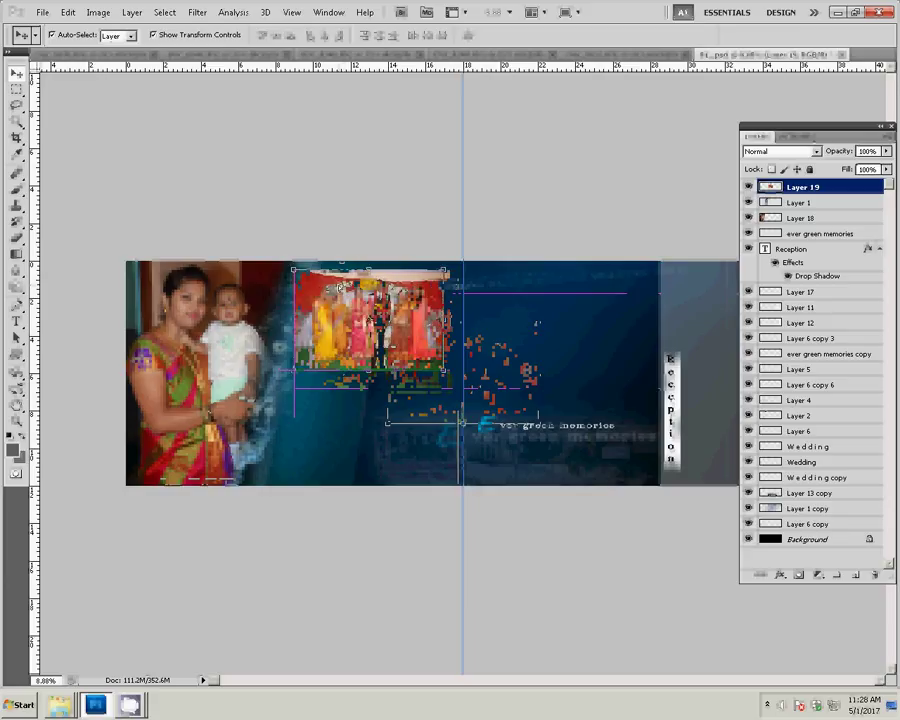
pyautogui.hotkey('ctrl', 't')
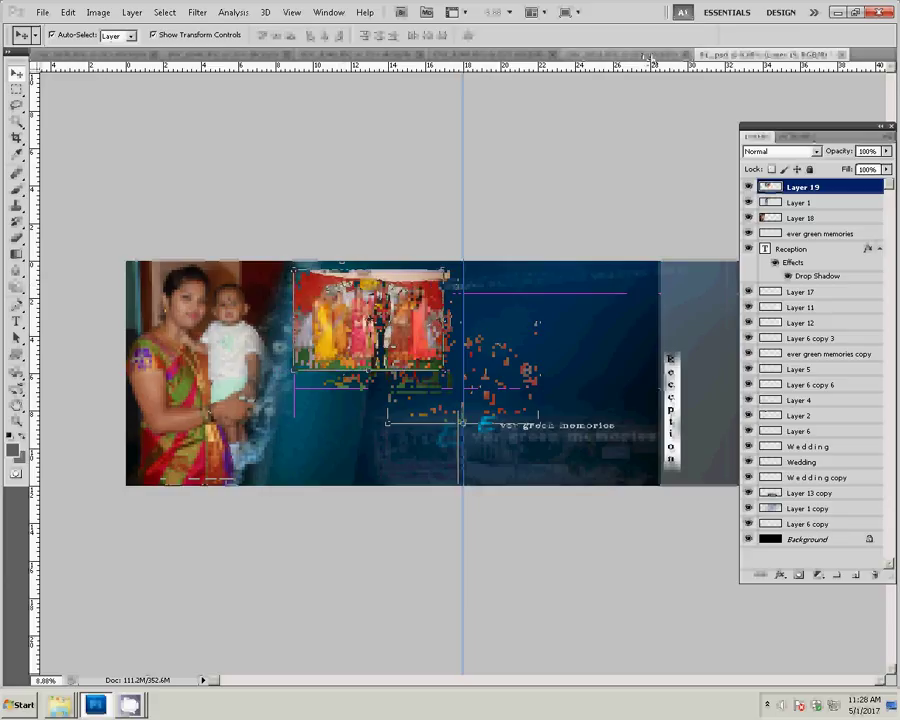
pyautogui.click(650, 55)
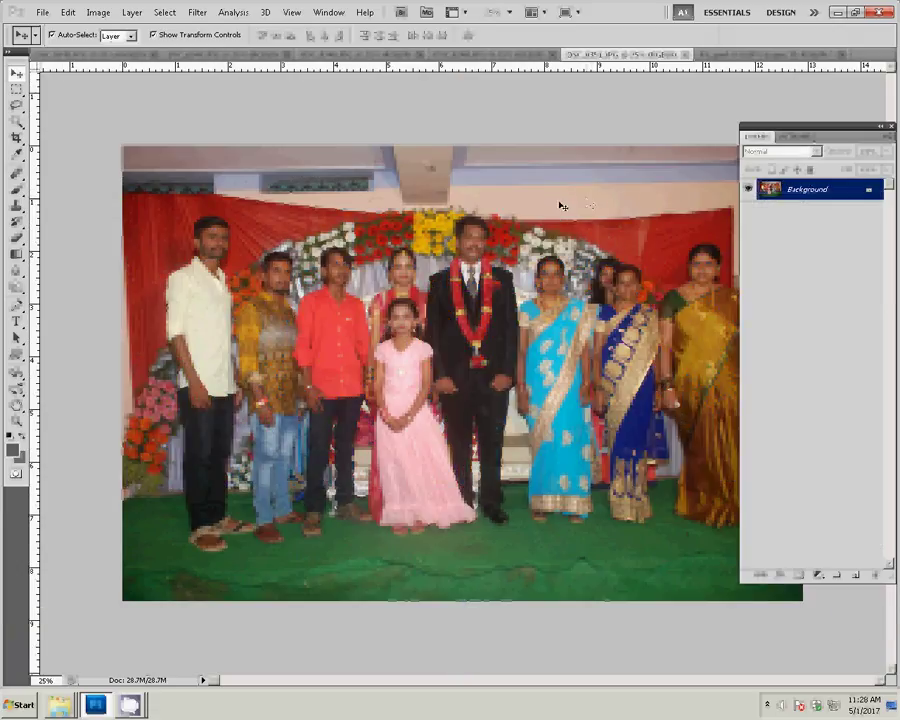
# Step: Resize DSC_0351 to 8 inches wide, then close it without saving
pyautogui.hotkey('ctrl', 'alt', 'i')
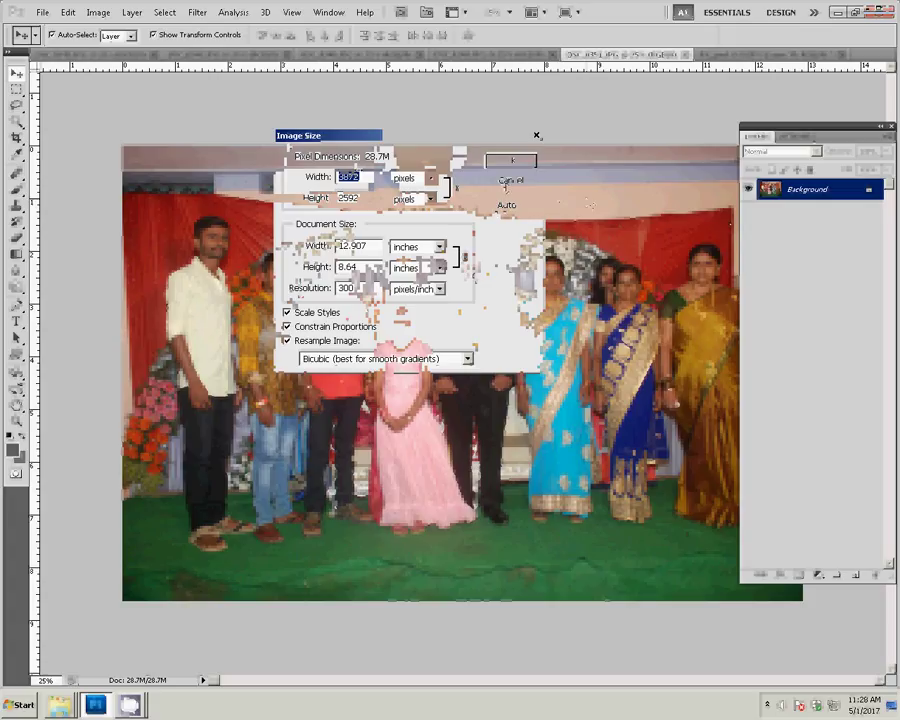
pyautogui.press('Escape')
pyautogui.click(97, 12)
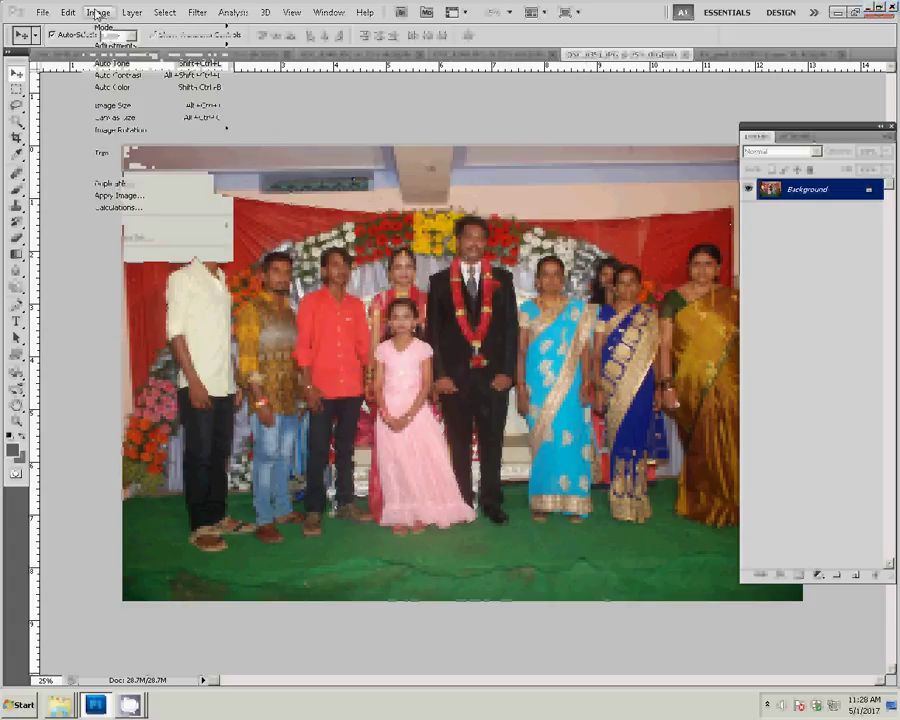
pyautogui.click(116, 105)
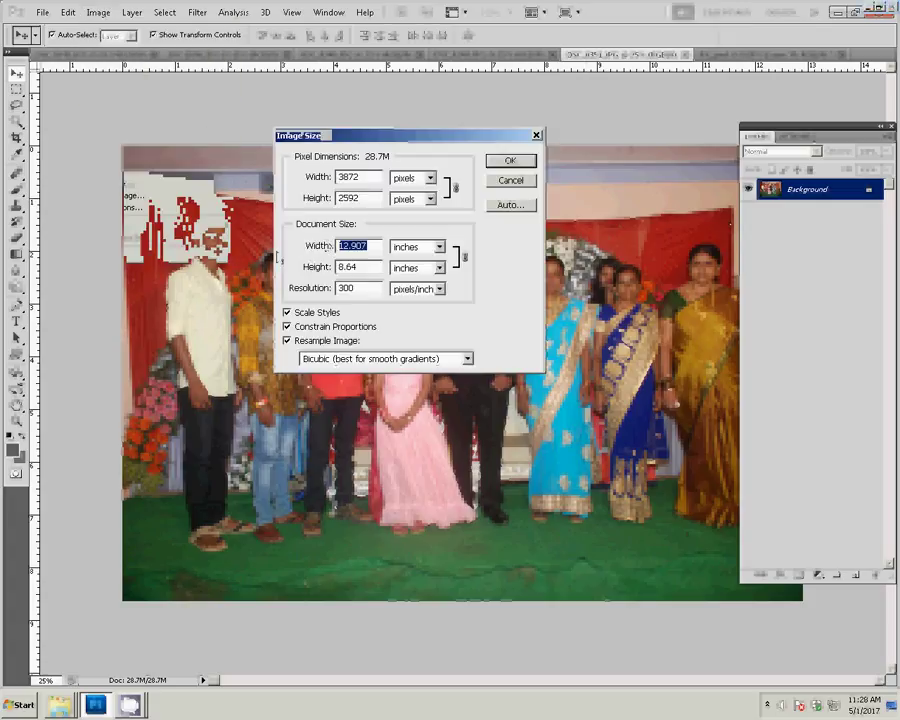
pyautogui.write('8')
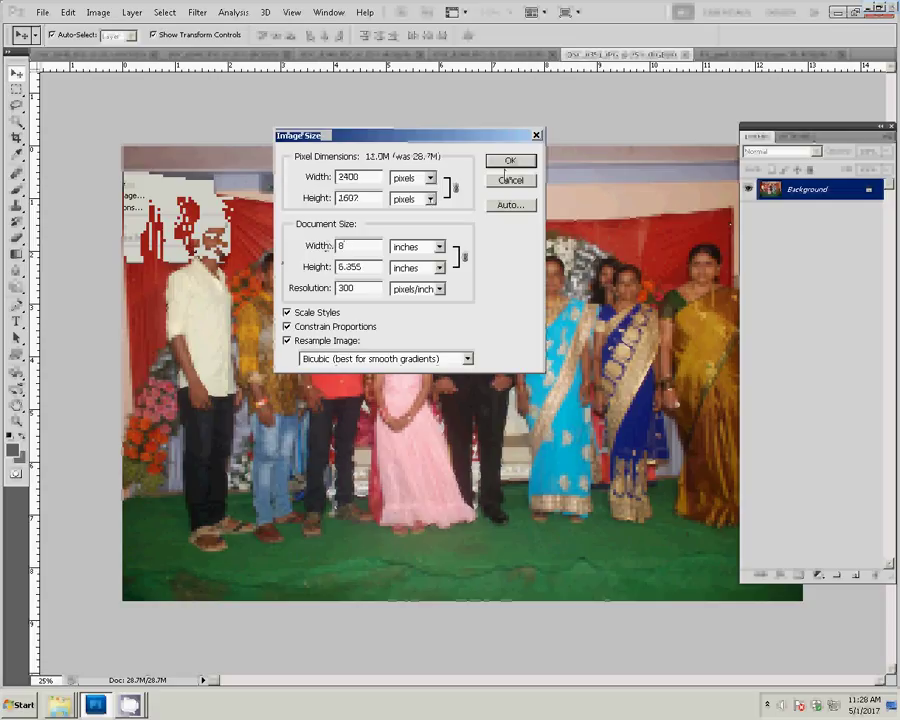
pyautogui.click(504, 174)
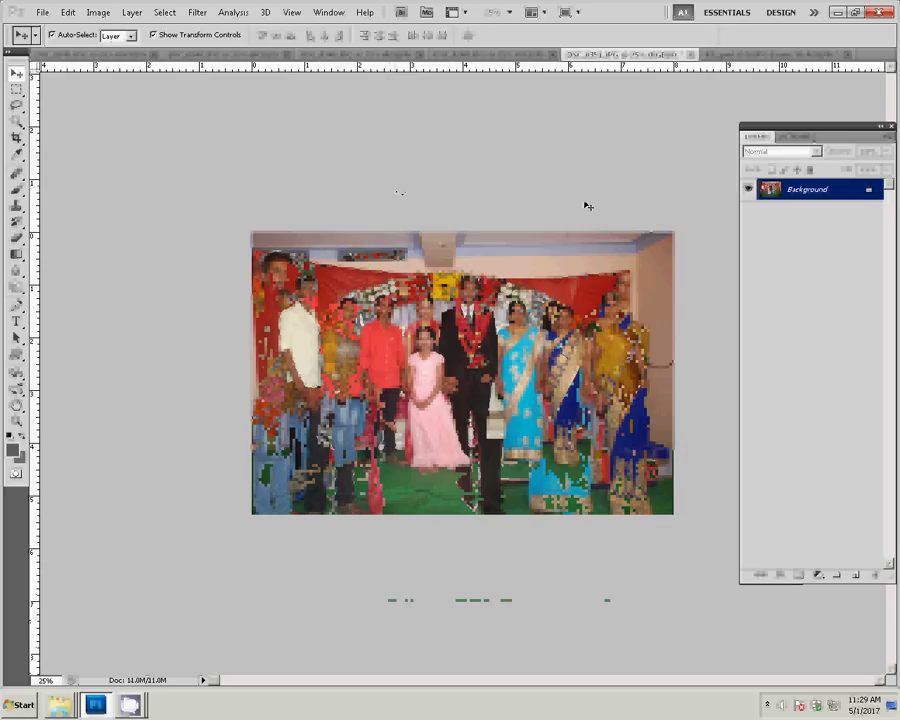
pyautogui.hotkey('ctrl', 'alt', 'i')
pyautogui.click(536, 135)
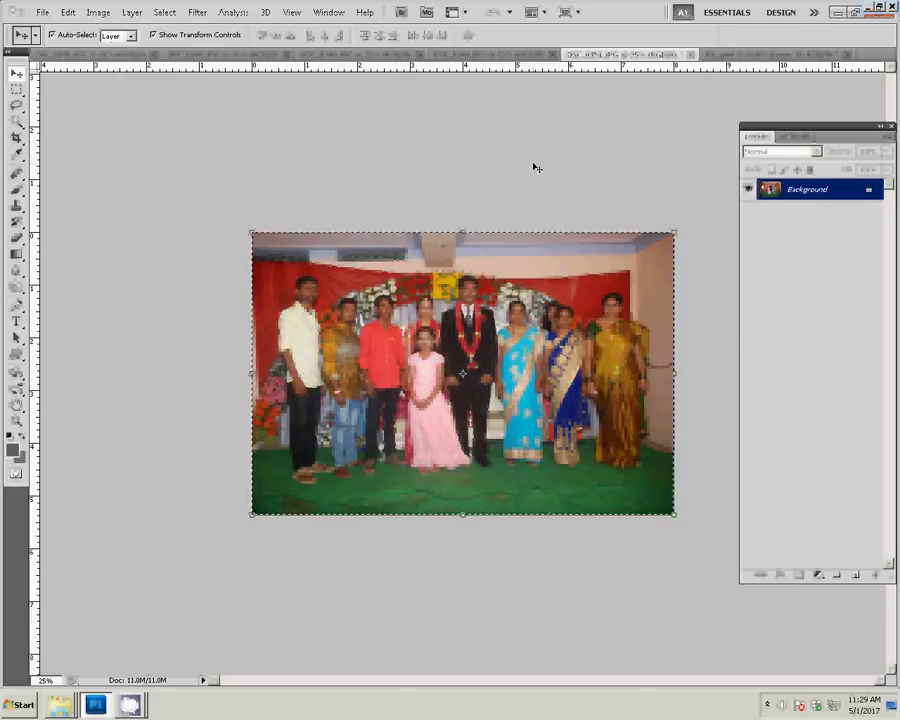
pyautogui.hotkey('ctrl', 'w')
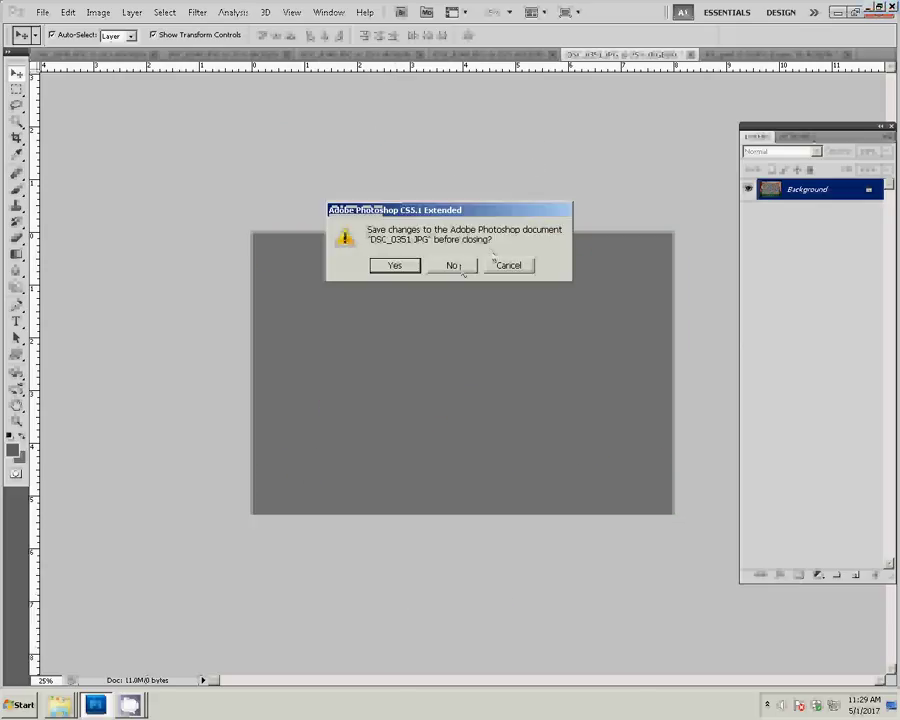
pyautogui.click(458, 266)
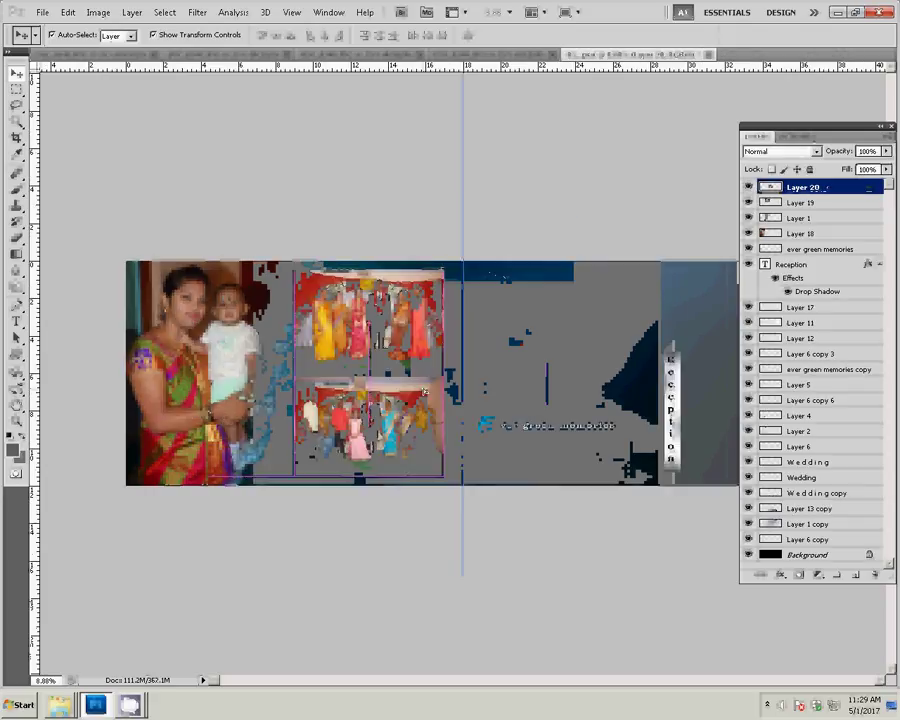
# Step: Open Image Size for the next wedding photo with the width field selected
pyautogui.click(464, 54)
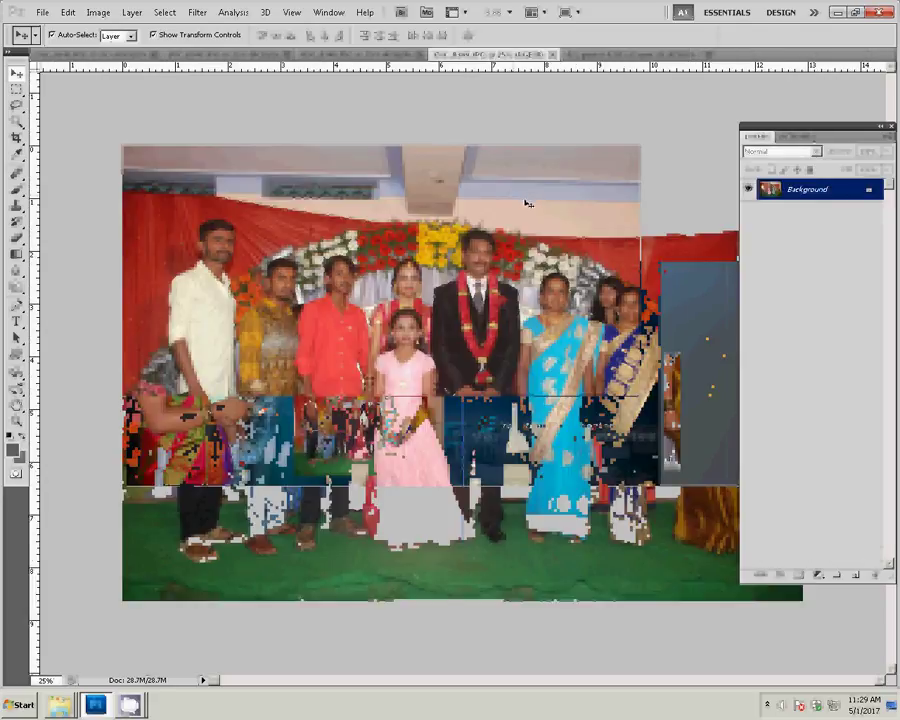
pyautogui.hotkey('ctrl', 'alt', 'i')
pyautogui.press('Tab')
pyautogui.press('Tab')
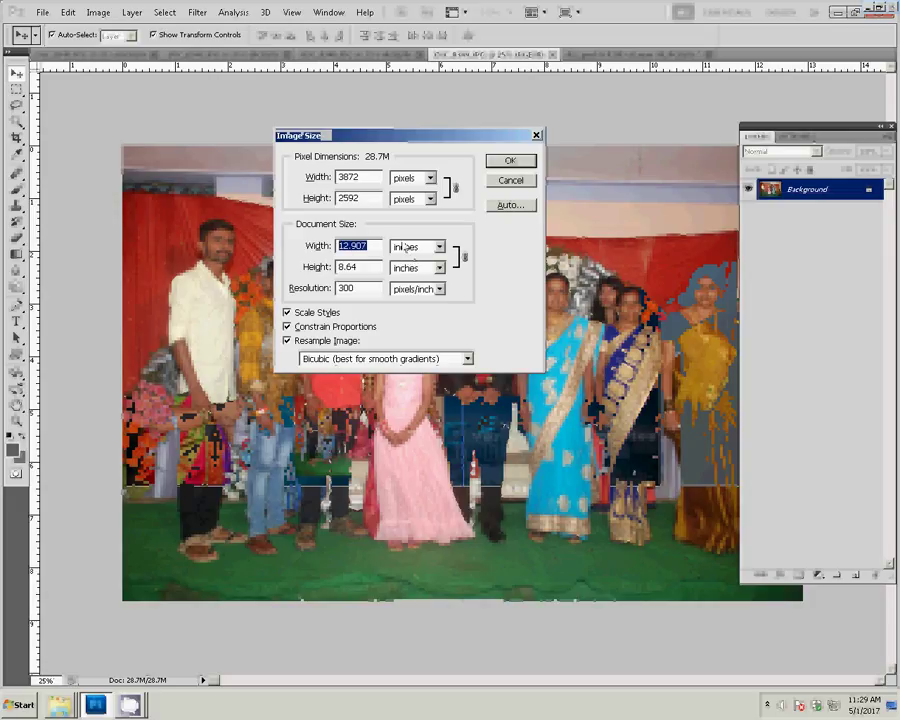
# Step: Resize DSC_0349 to 8 inches wide, close it unsaved, and paste it into the album as Layer 21
pyautogui.write('8')
pyautogui.click(508, 161)
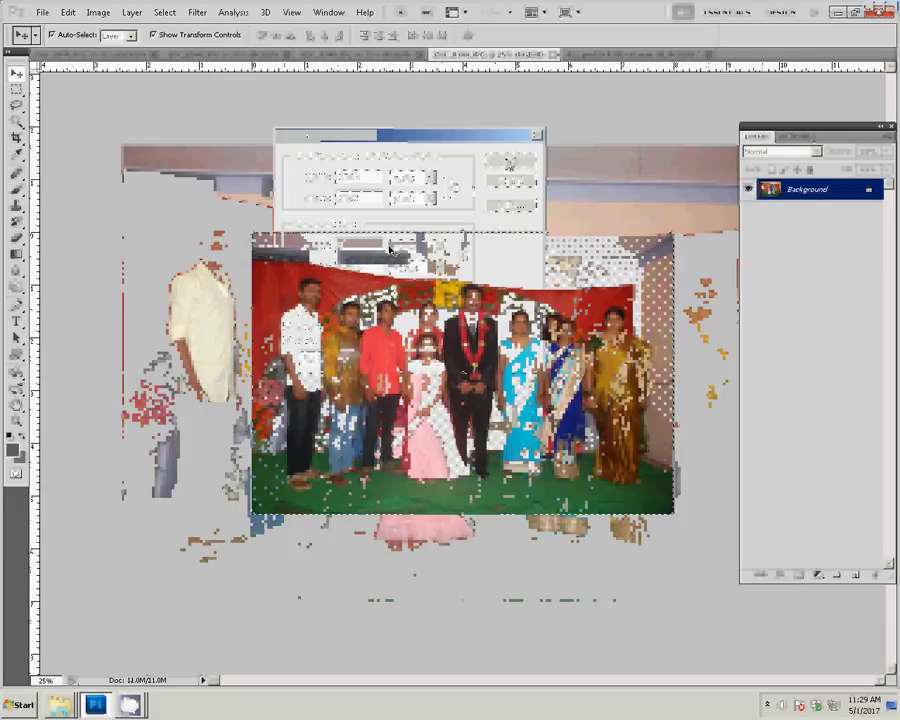
pyautogui.click(558, 54)
pyautogui.click(467, 267)
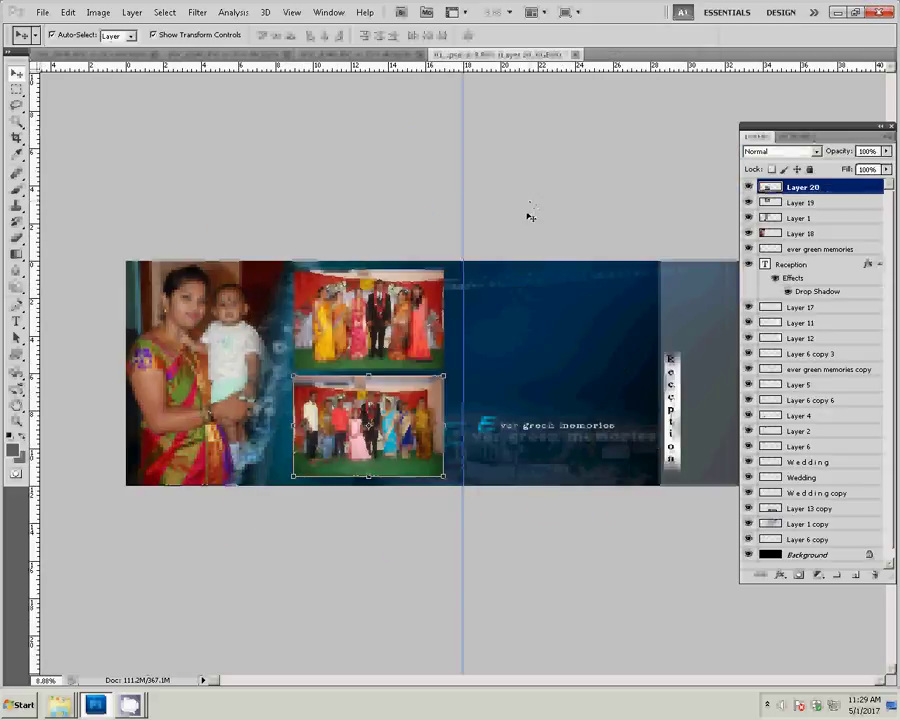
pyautogui.hotkey('ctrl', 'v')
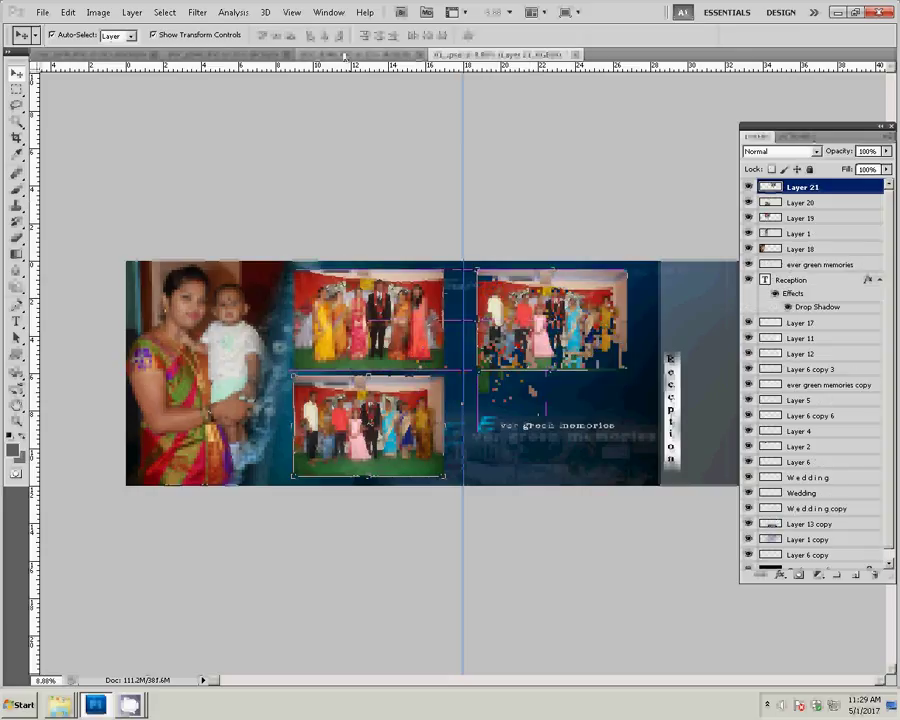
pyautogui.hotkey('ctrl', 'Tab')
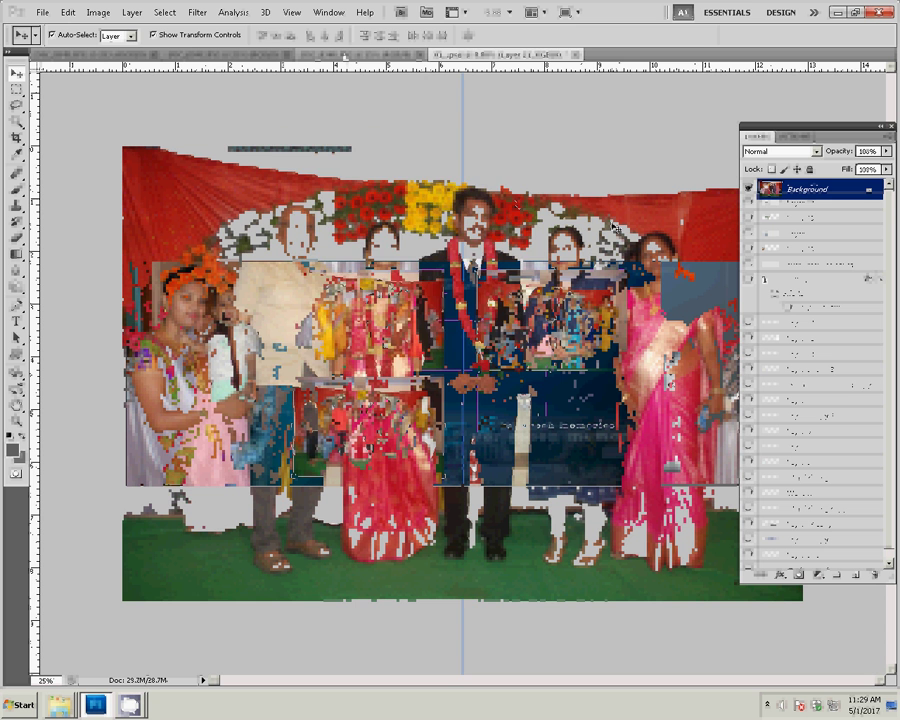
# Step: Resize DSC_0348 to 8 inches wide and select the whole image
pyautogui.hotkey('ctrl', 'alt', 'i')
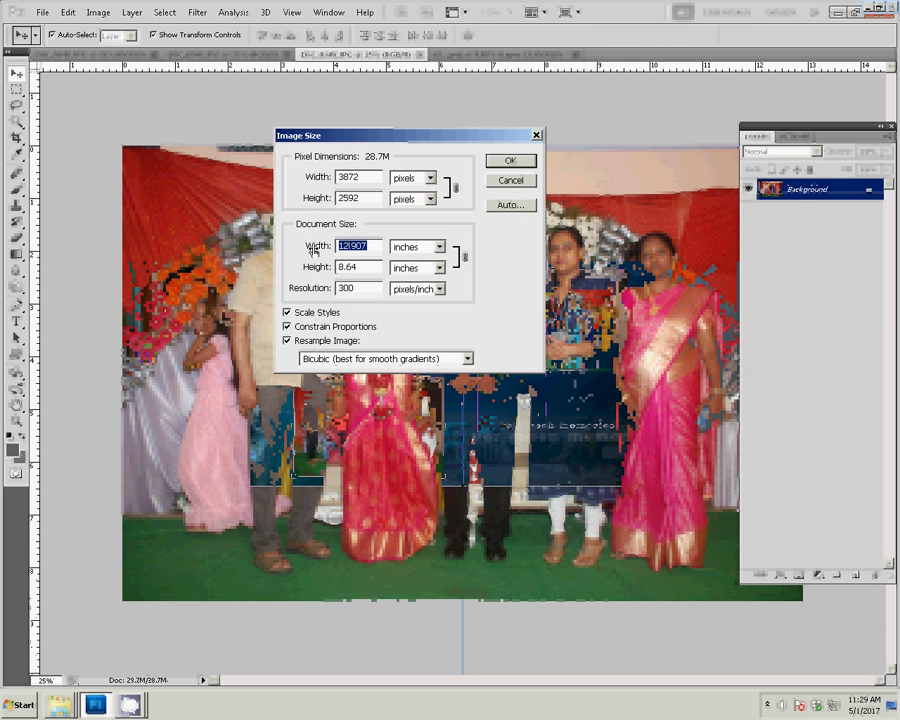
pyautogui.write('8')
pyautogui.click(514, 156)
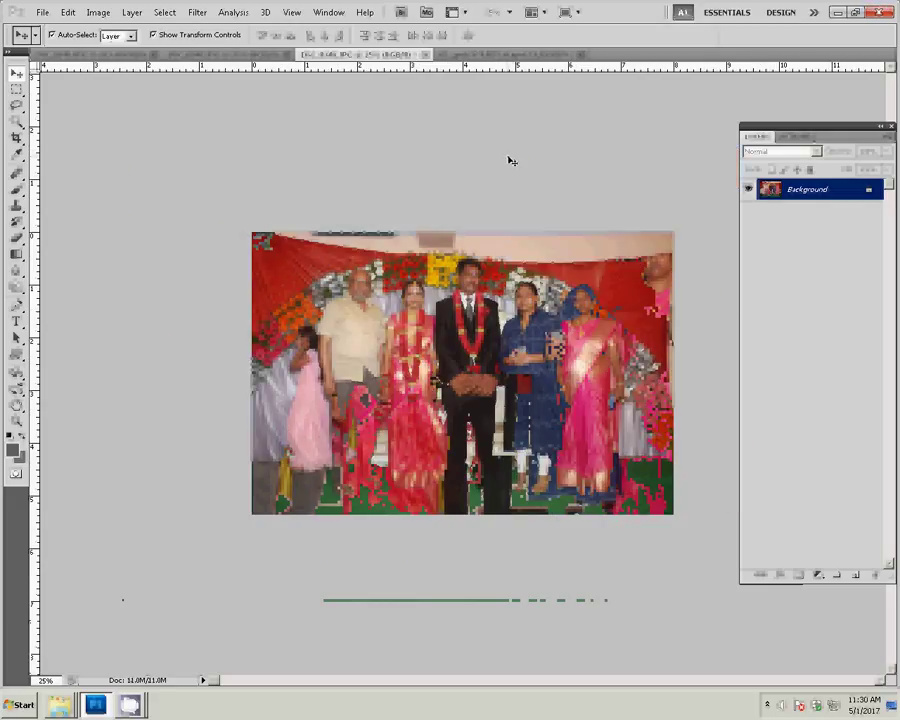
pyautogui.hotkey('ctrl', 'a')
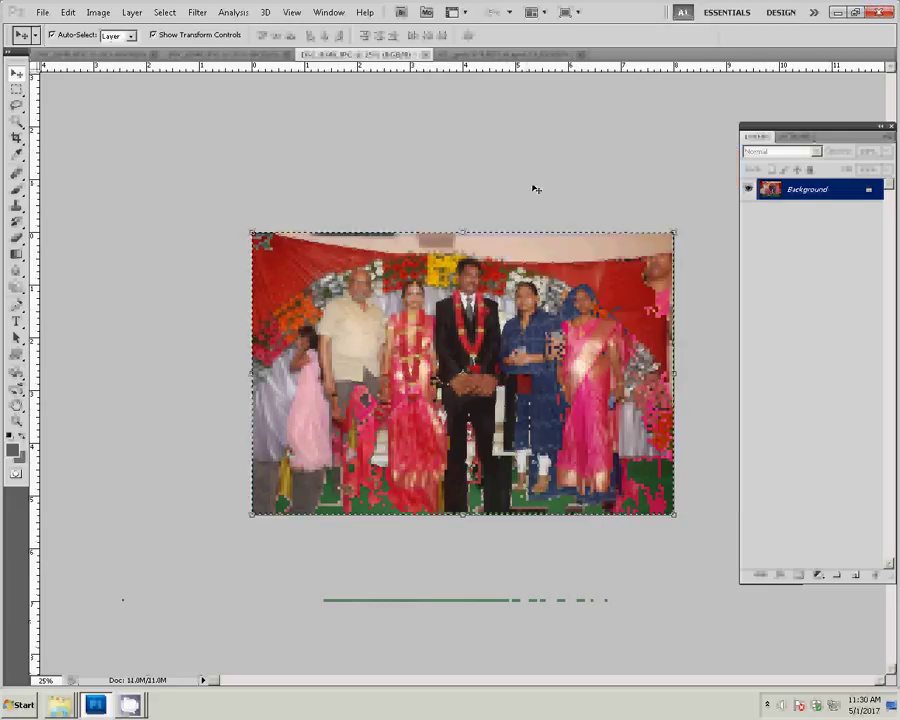
# Step: Close DSC_0348 unsaved and paste it into the album's lower-right slot as Layer 22
pyautogui.click(425, 54)
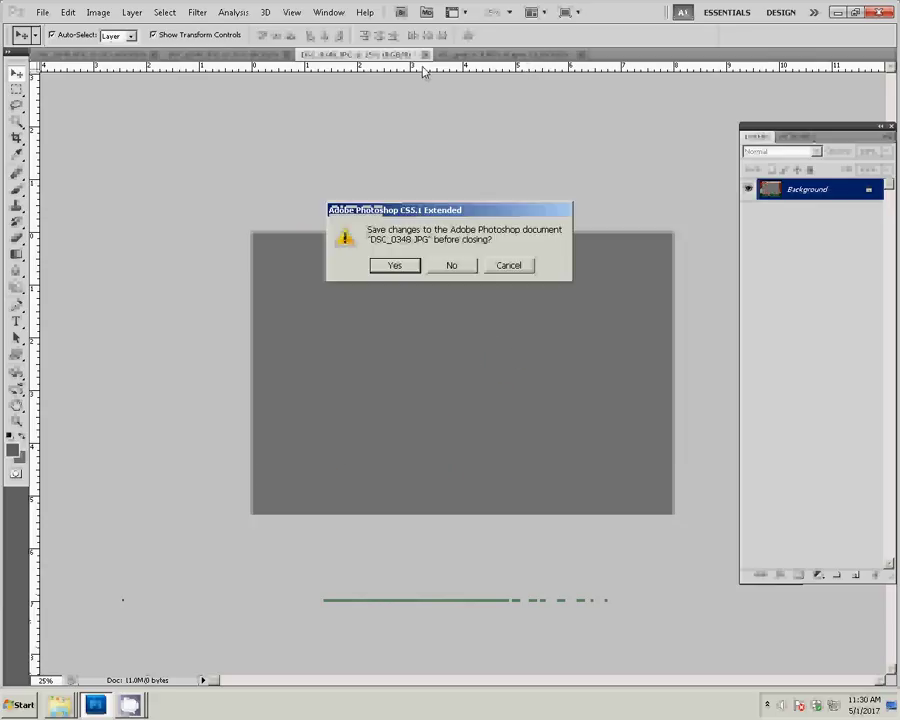
pyautogui.click(452, 265)
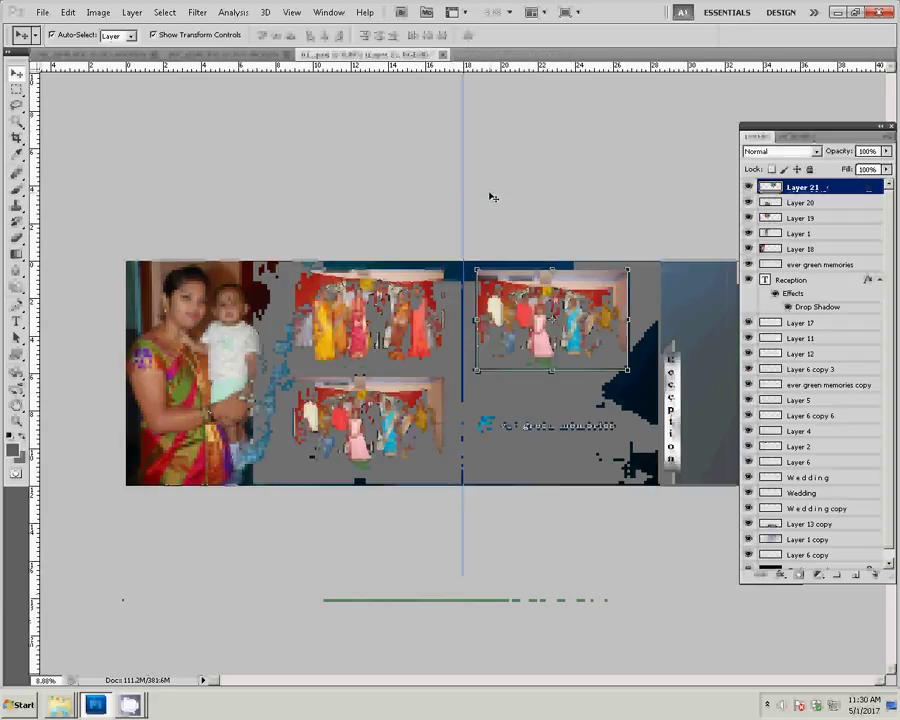
pyautogui.hotkey('ctrl', 'v')
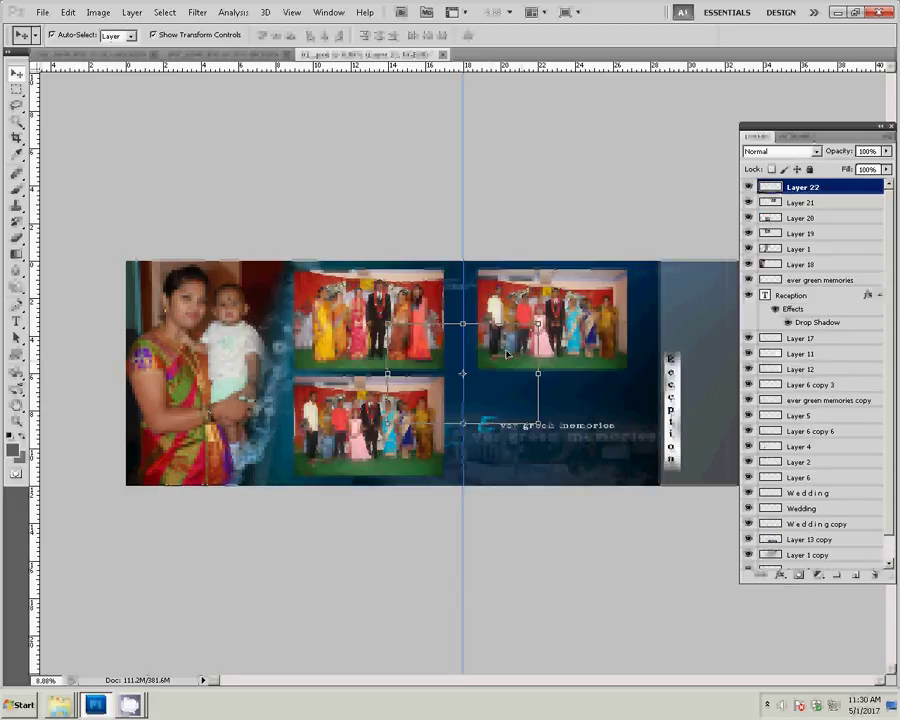
pyautogui.moveTo(462, 371)
pyautogui.mouseDown()
pyautogui.moveTo(578, 388)
pyautogui.moveTo(571, 395)
pyautogui.mouseUp()
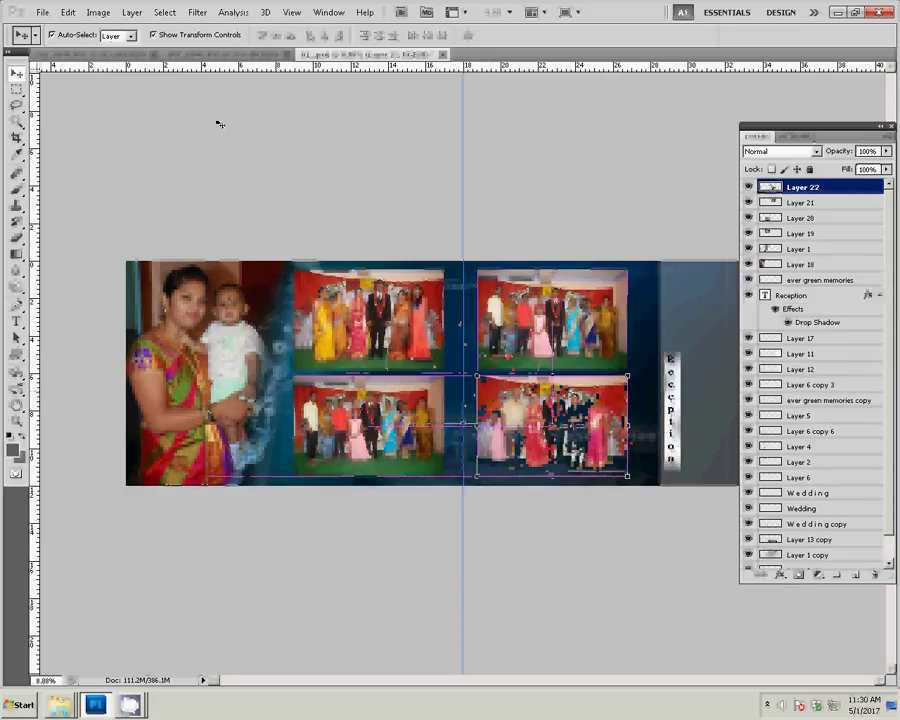
pyautogui.click(236, 56)
# Step: Resize the next group photo to 8 inches wide and close it without saving
pyautogui.hotkey('ctrl', 'alt', 'i')
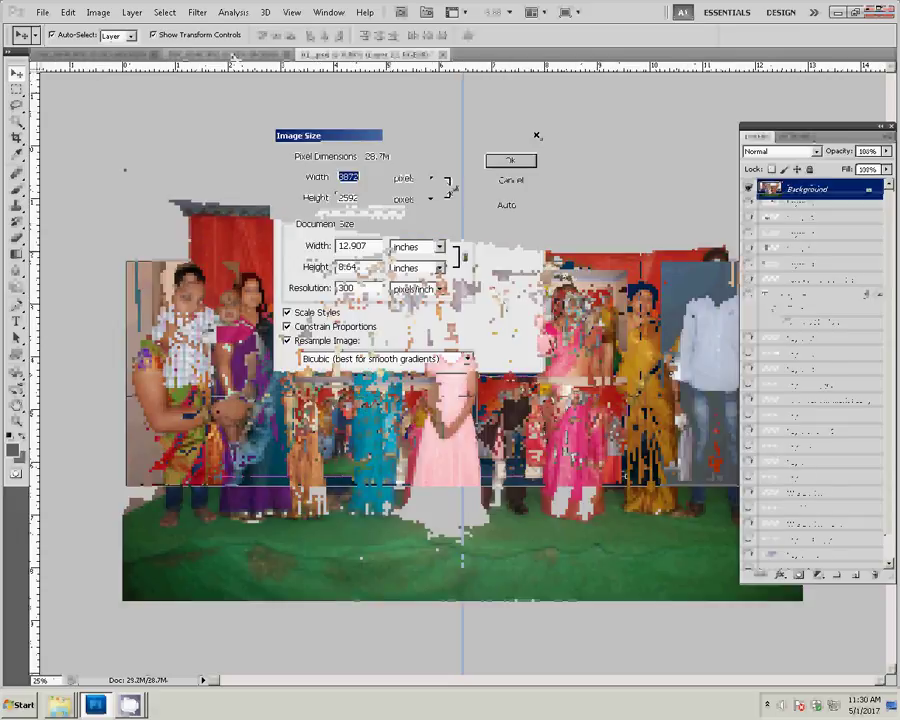
pyautogui.press('Tab')
pyautogui.press('Tab')
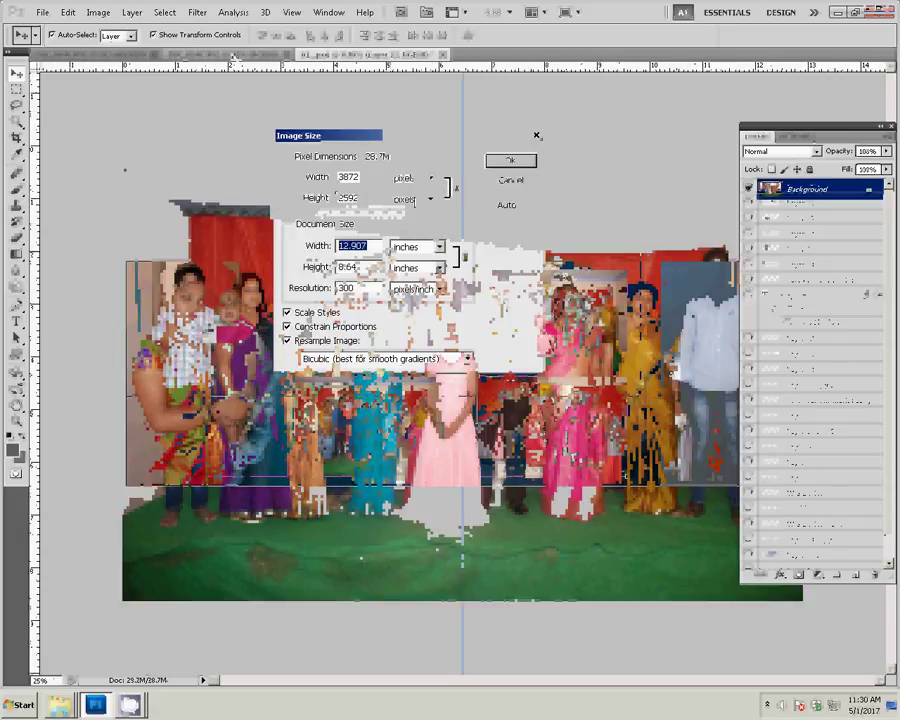
pyautogui.write('8')
pyautogui.click(508, 162)
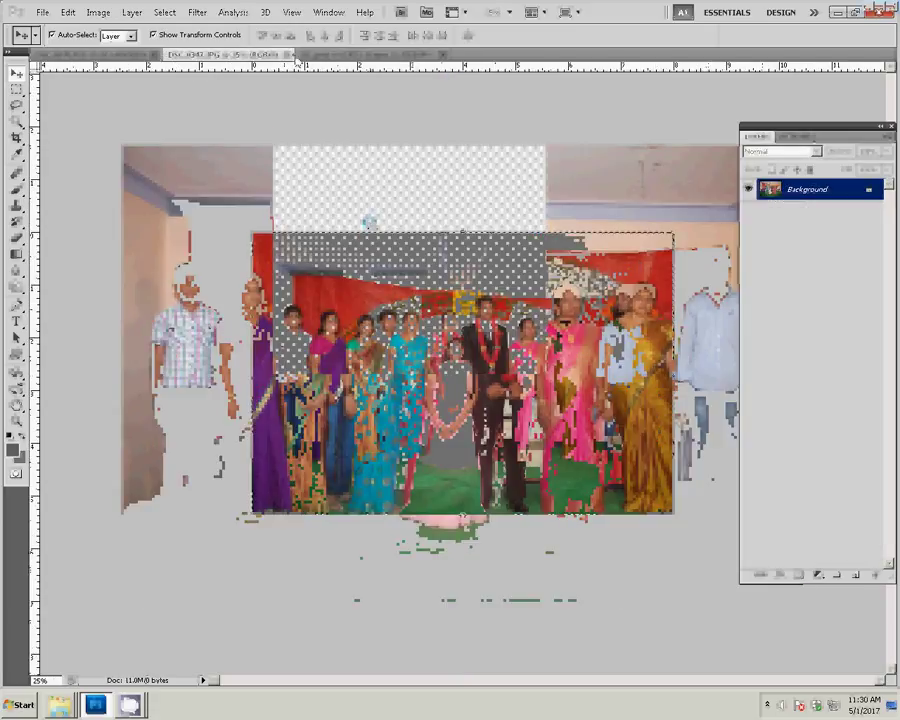
pyautogui.click(289, 54)
pyautogui.click(436, 268)
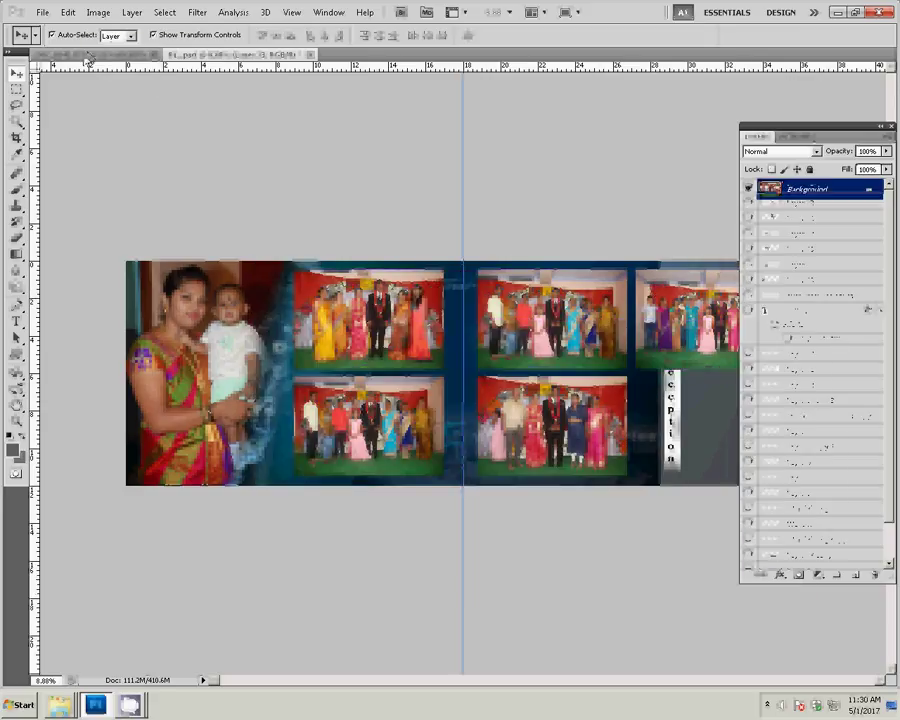
# Step: Resize DSC_0345 to 8 inches wide, select all, and close it without saving
pyautogui.click(88, 55)
pyautogui.hotkey('ctrl', 'alt', 'i')
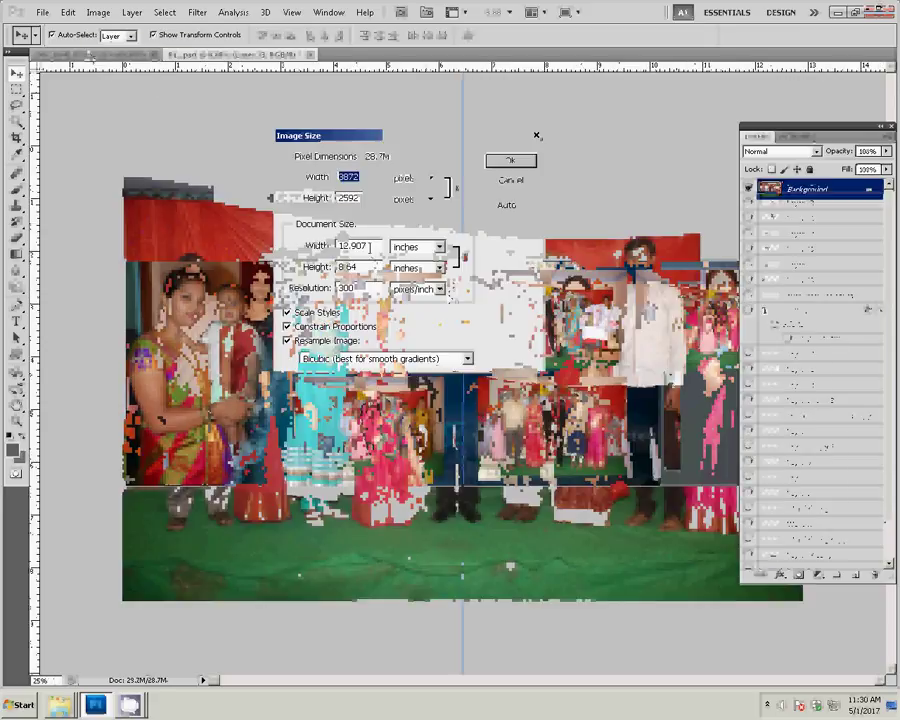
pyautogui.doubleClick(369, 245)
pyautogui.write('8')
pyautogui.click(512, 161)
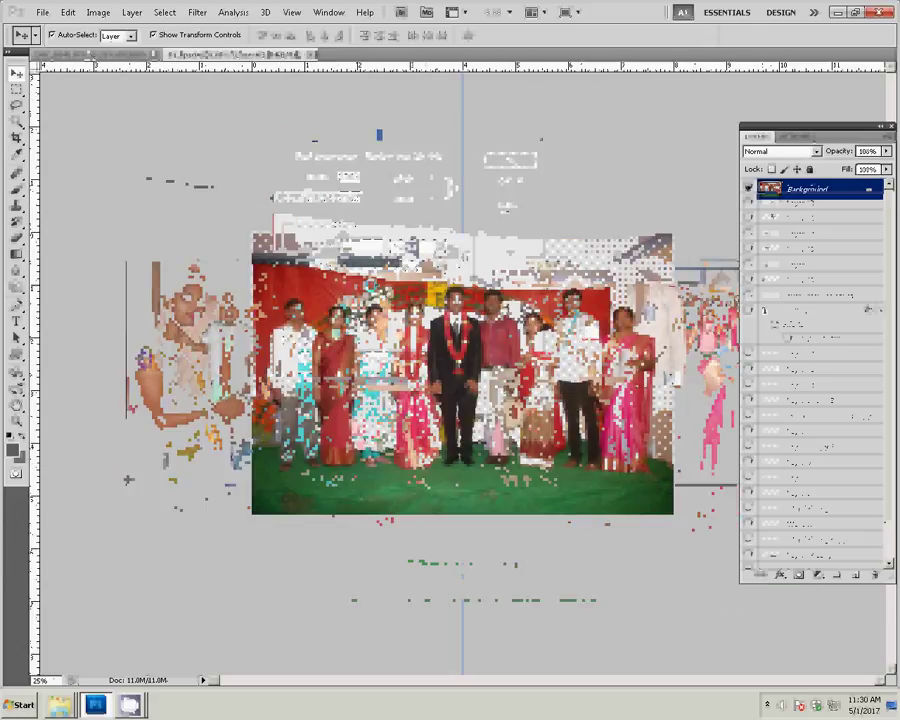
pyautogui.hotkey('ctrl', 'a')
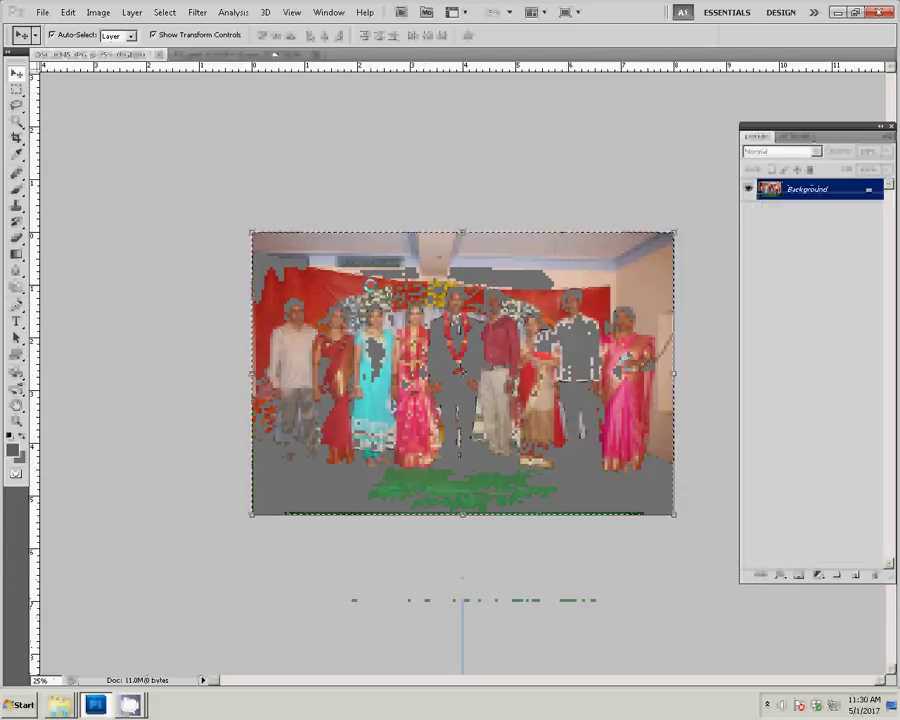
pyautogui.hotkey('ctrl', 'w')
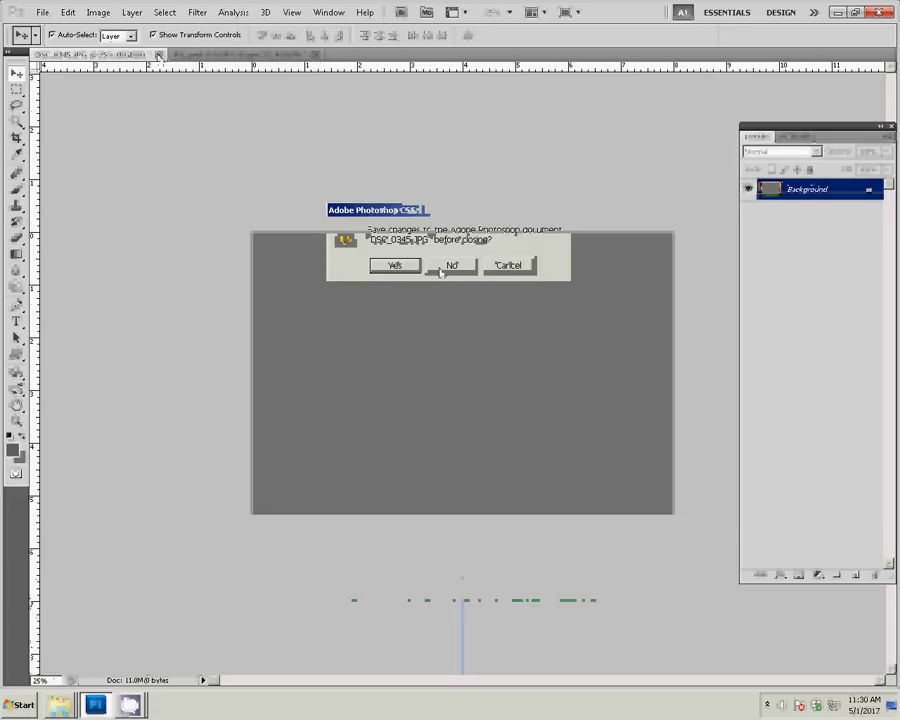
pyautogui.click(452, 266)
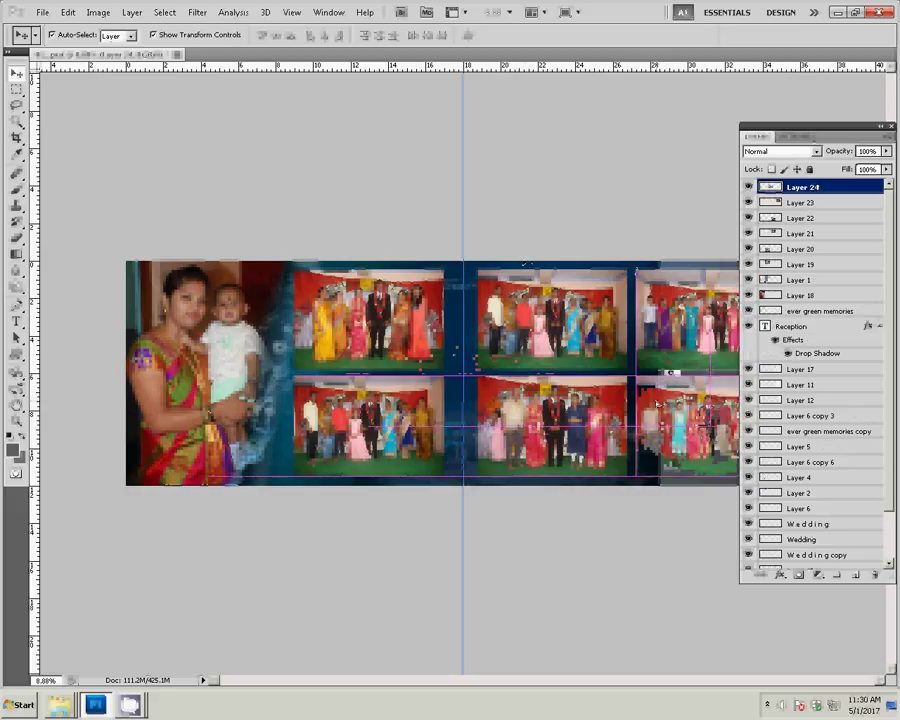
# Step: Give Layer 19's group photo a gradient stroke using the Blue, Yellow, Blue preset
pyautogui.click(435, 300)
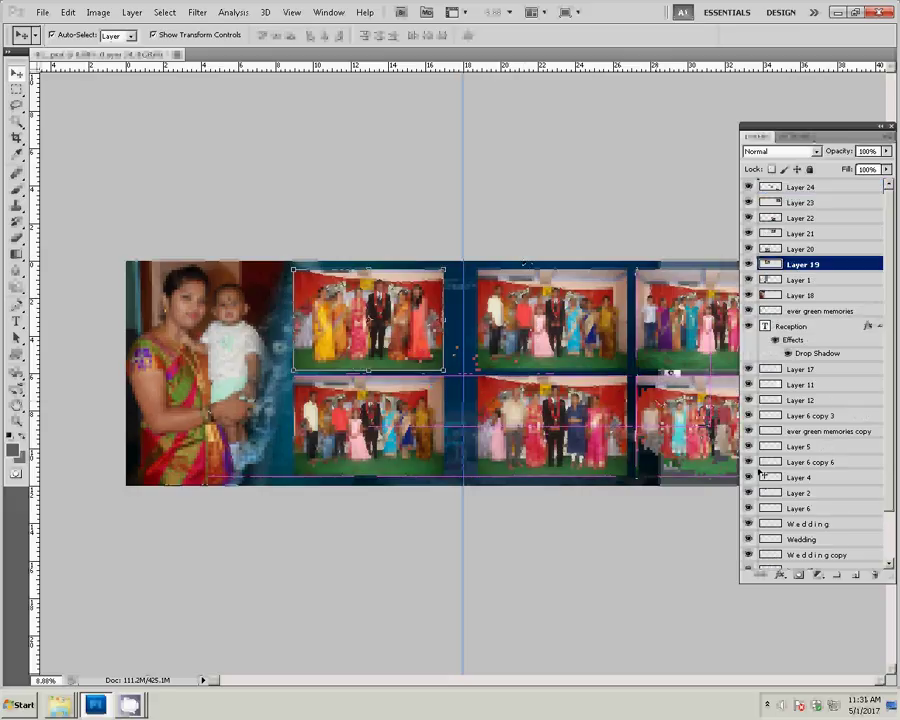
pyautogui.click(780, 574)
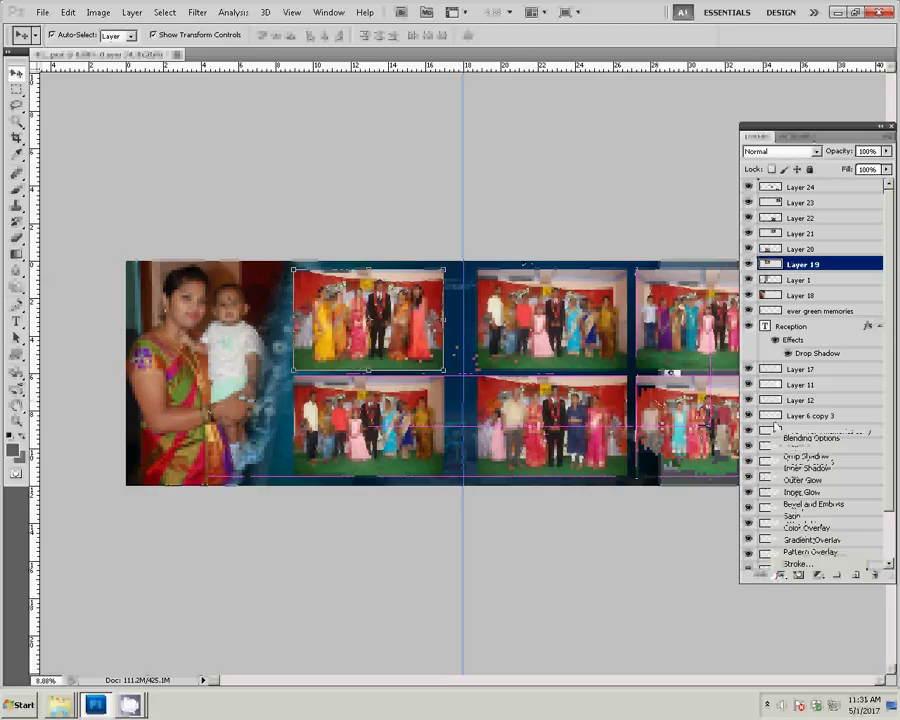
pyautogui.click(797, 564)
pyautogui.click(470, 310)
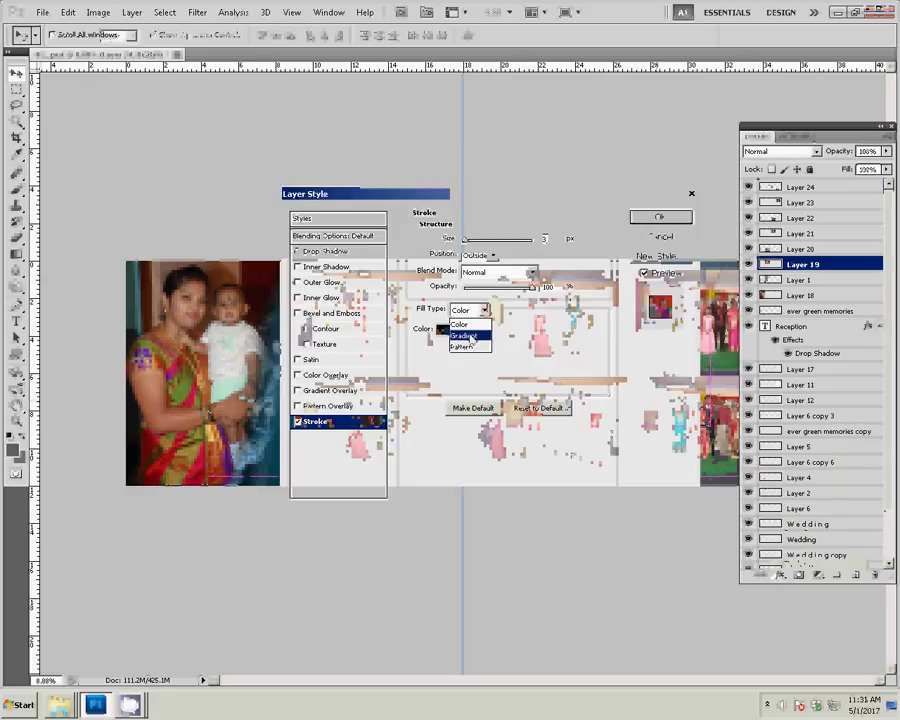
pyautogui.click(470, 337)
pyautogui.click(480, 329)
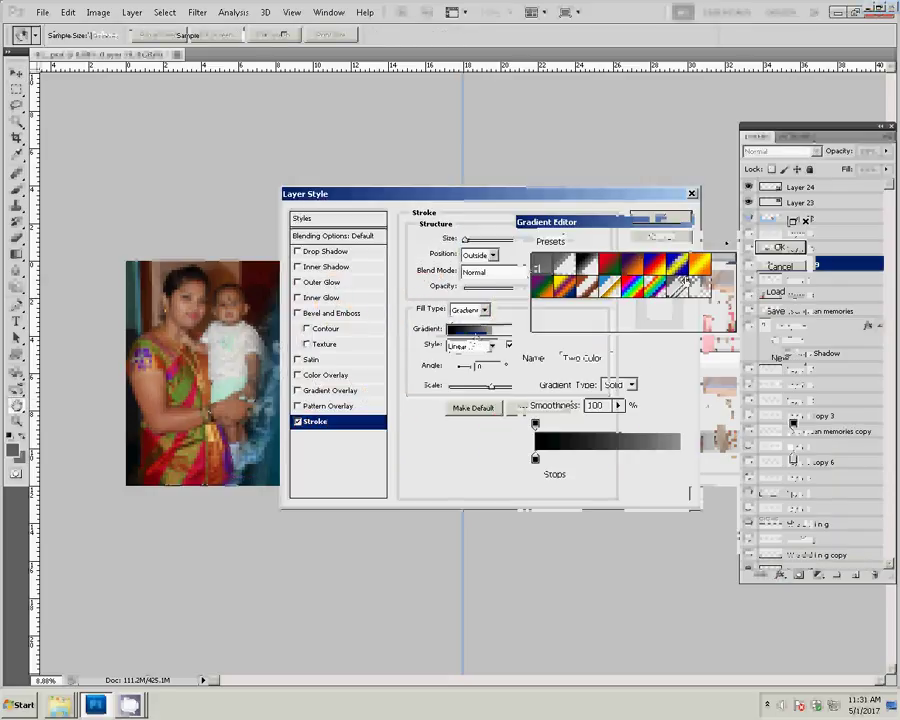
pyautogui.click(678, 263)
pyautogui.press('Return')
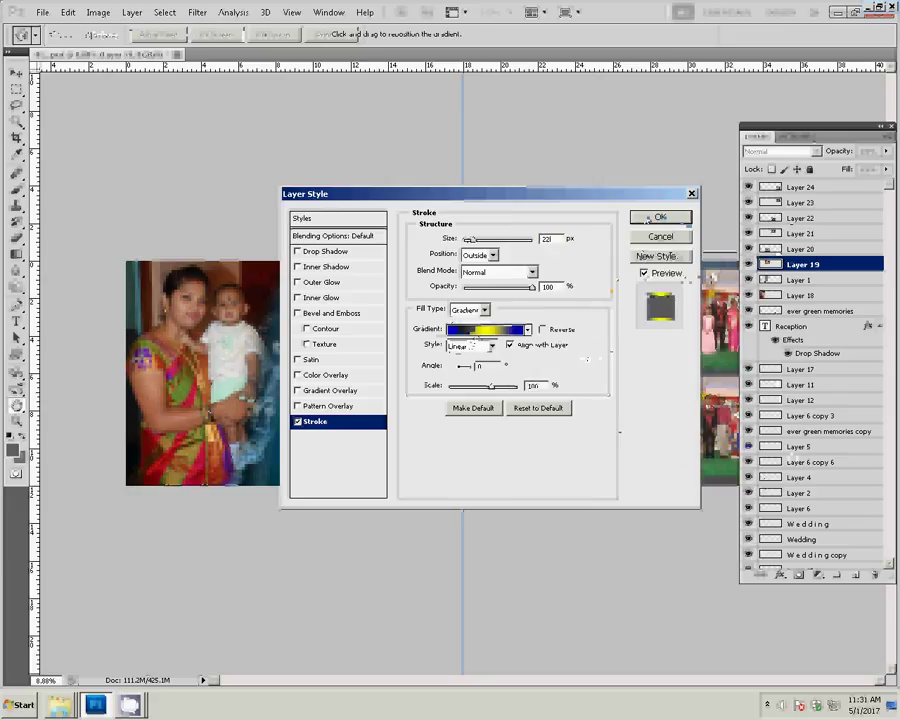
pyautogui.press('Return')
# Step: Copy Layer 19's stroke style and paste it onto the lower-left and upper-middle photos
pyautogui.rightClick(805, 271)
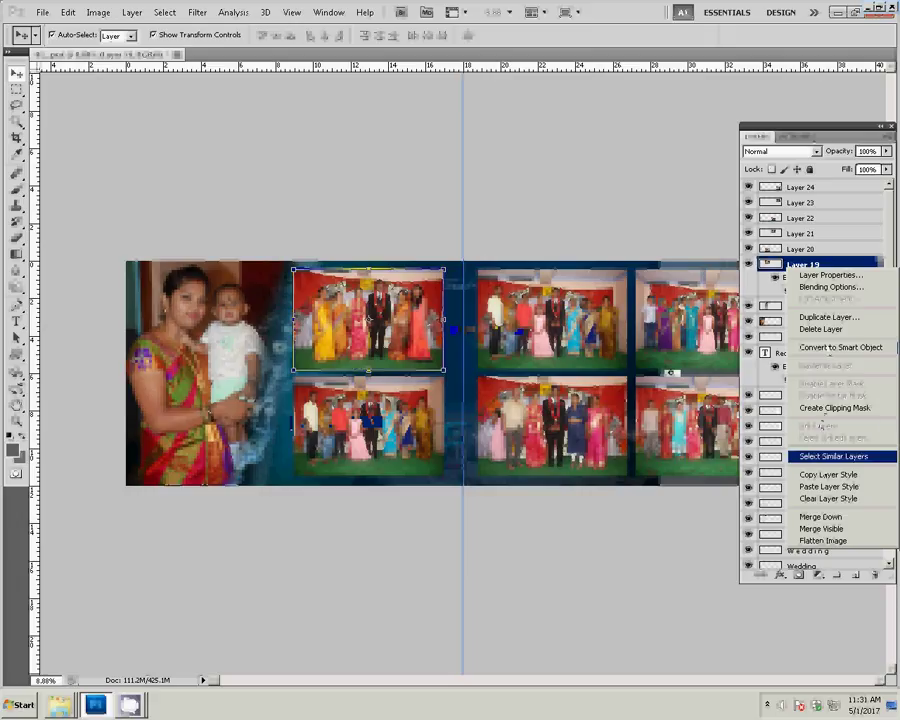
pyautogui.click(820, 476)
pyautogui.click(800, 249)
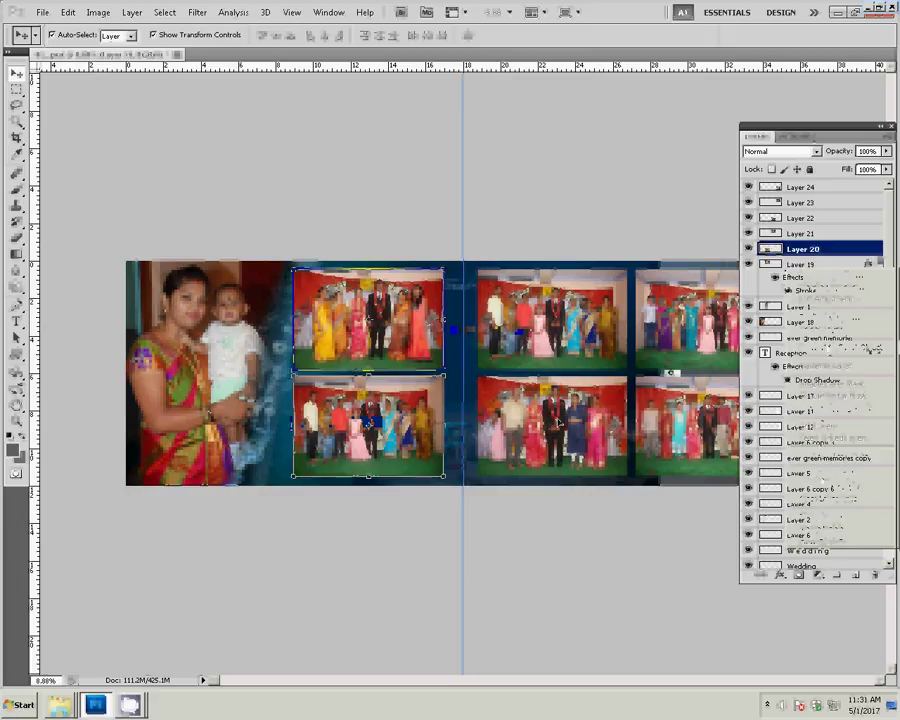
pyautogui.rightClick(800, 249)
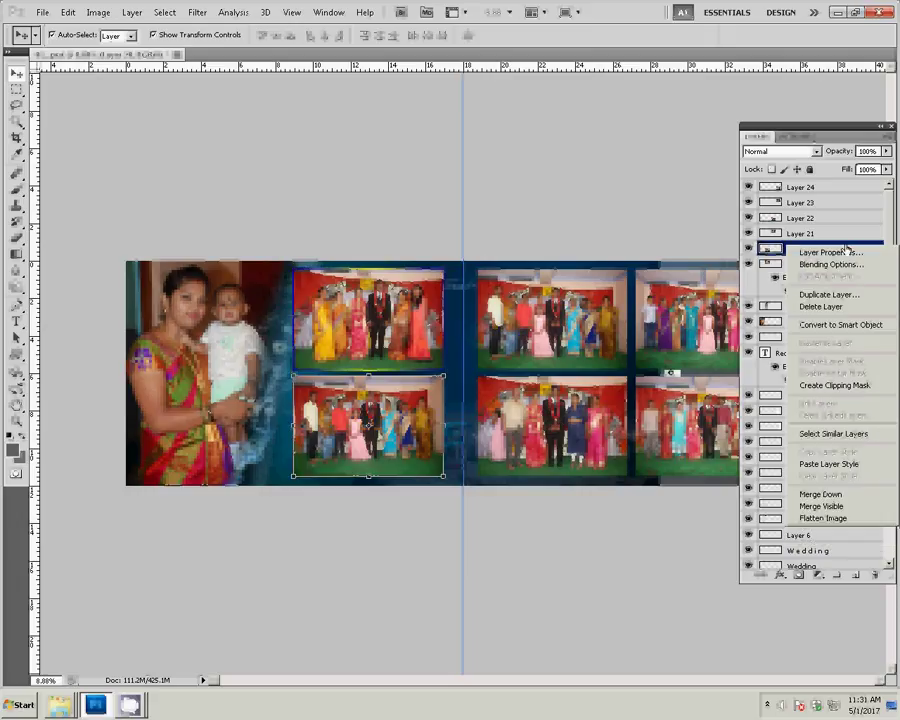
pyautogui.click(846, 464)
pyautogui.click(815, 233)
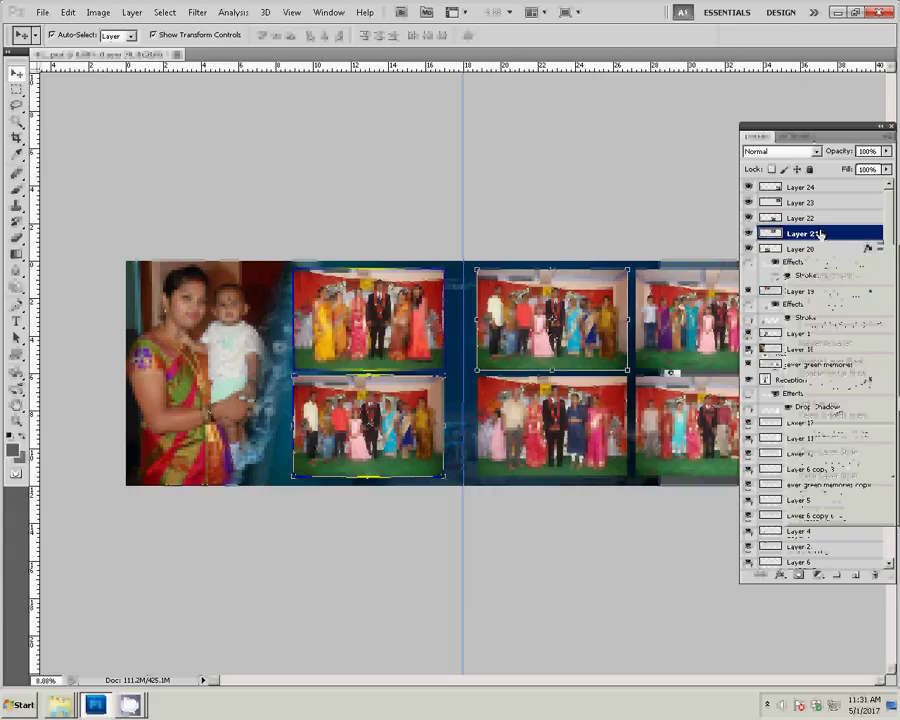
pyautogui.rightClick(805, 233)
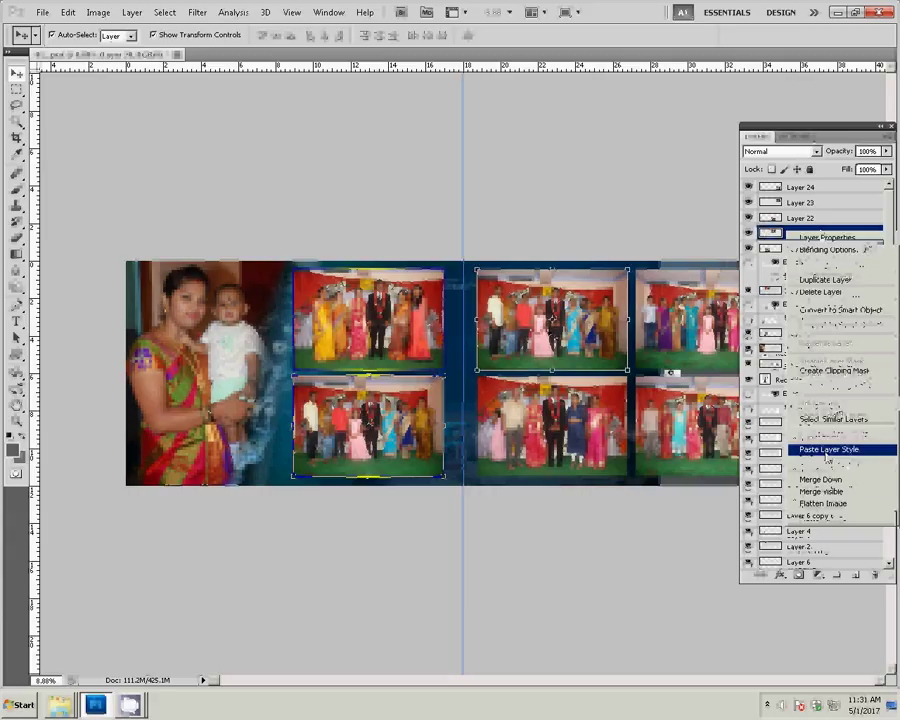
pyautogui.click(830, 449)
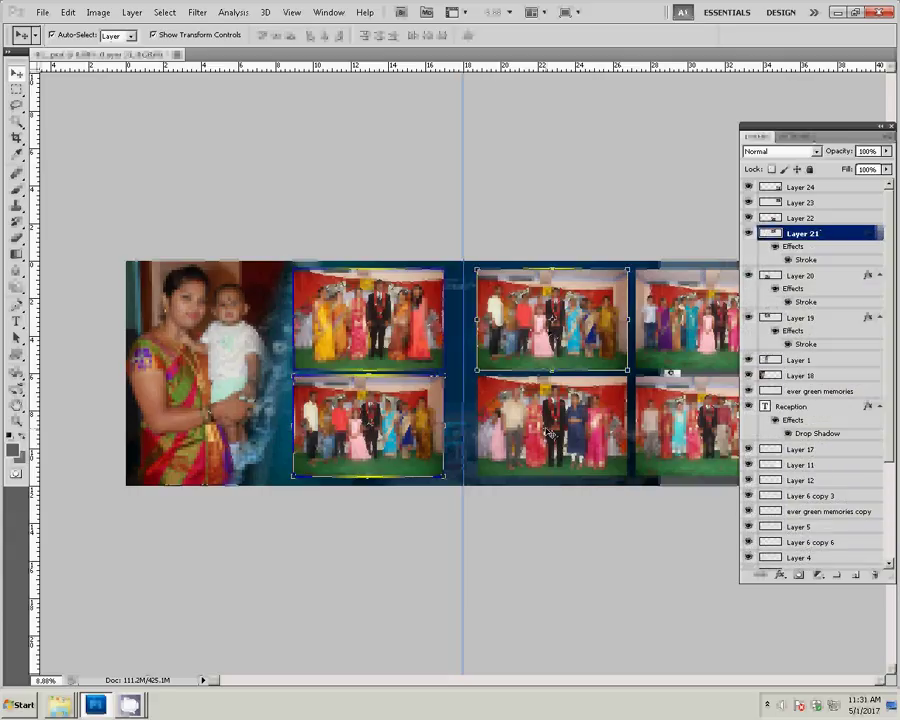
# Step: Paste the same stroke style onto the lower-middle, top-right and bottom-right photos
pyautogui.click(800, 218)
pyautogui.rightClick(795, 219)
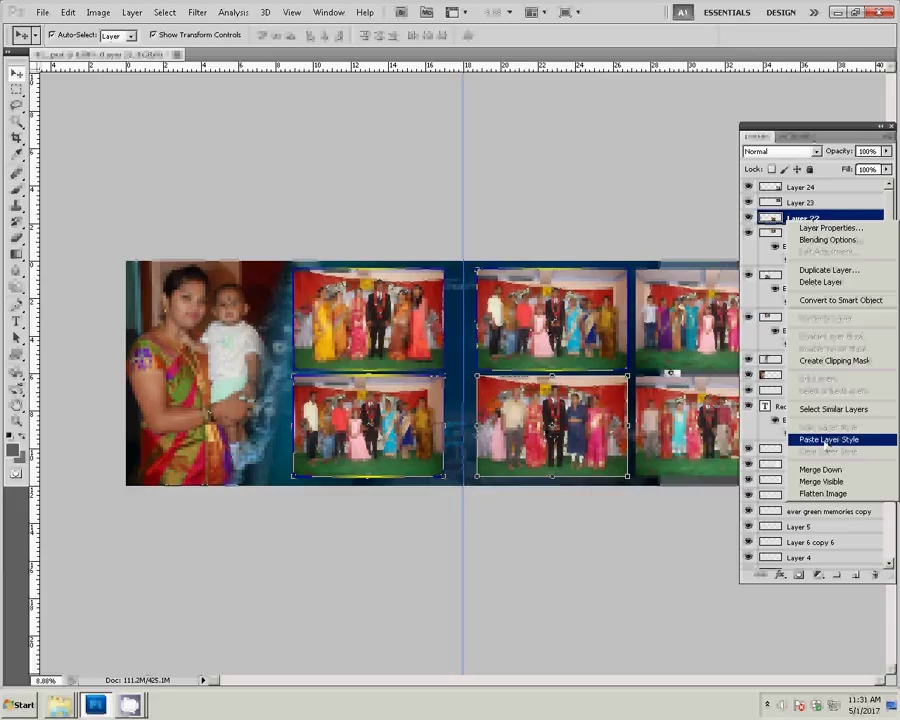
pyautogui.click(828, 440)
pyautogui.click(688, 311)
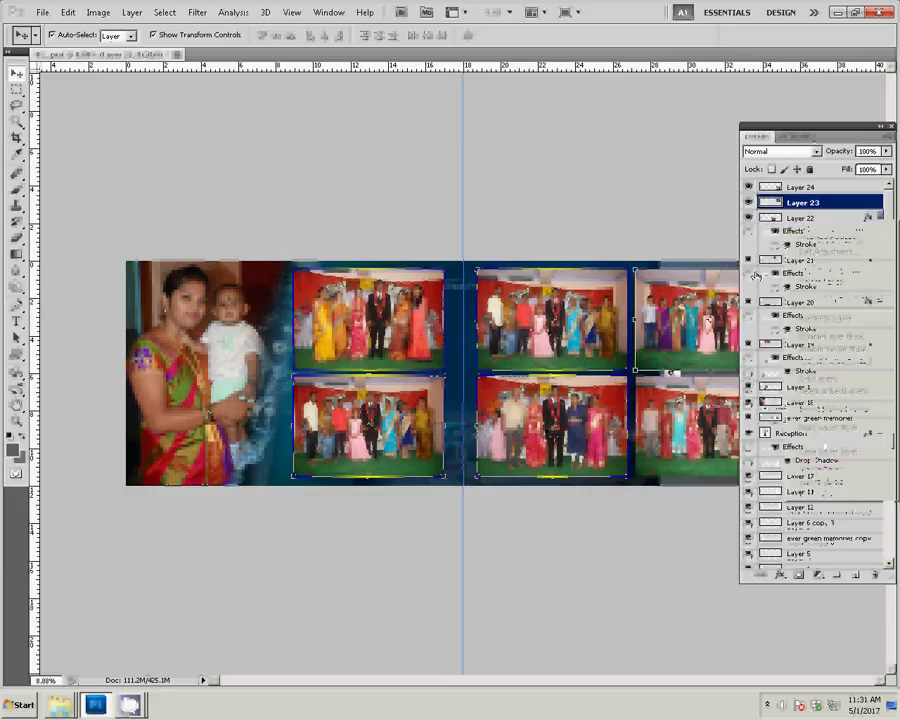
pyautogui.rightClick(787, 203)
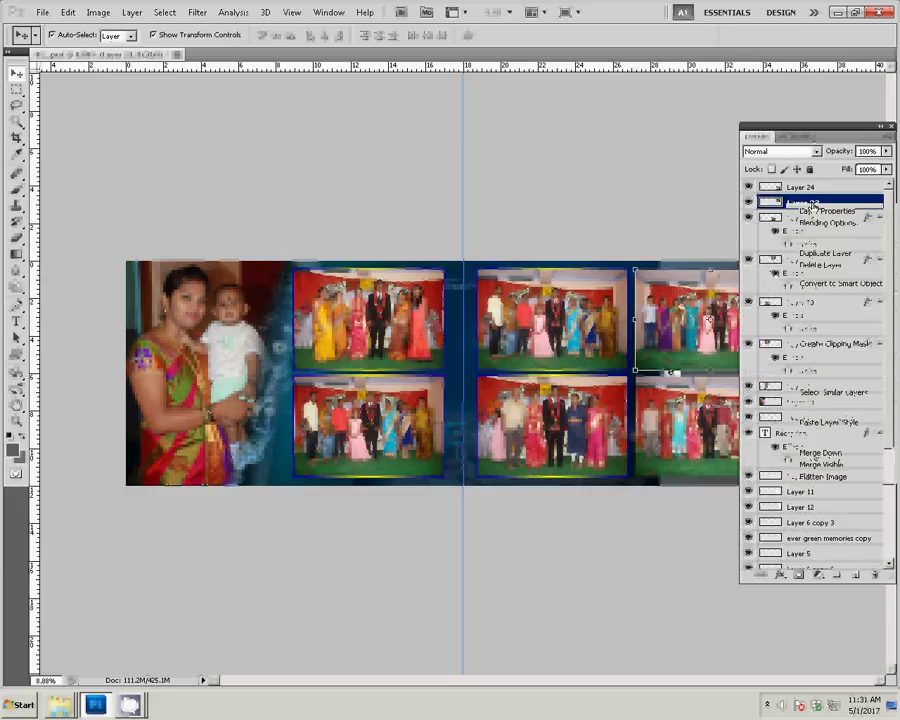
pyautogui.click(836, 424)
pyautogui.click(675, 437)
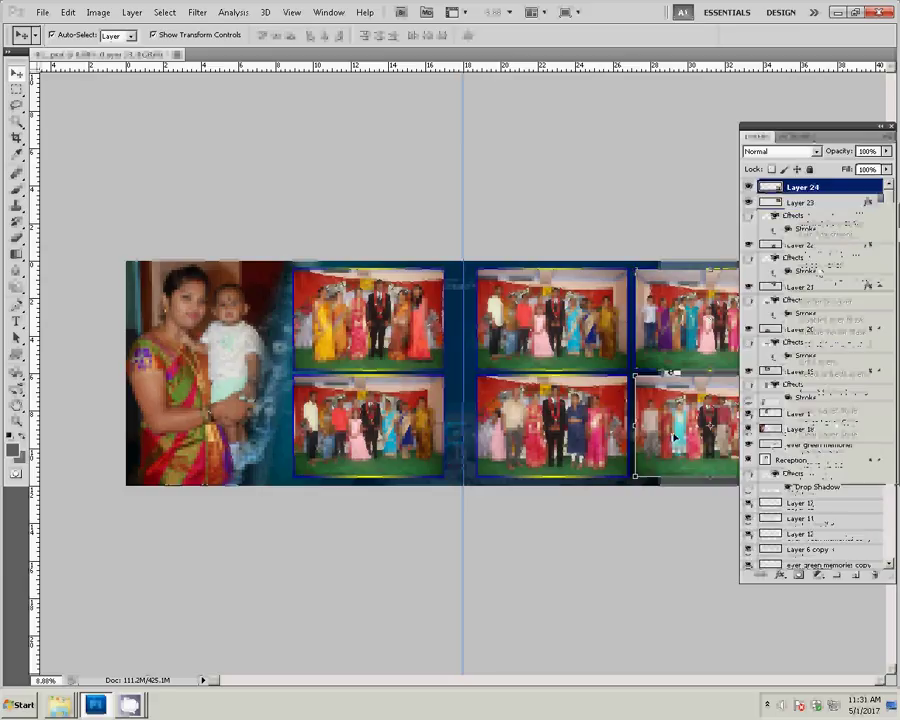
pyautogui.rightClick(829, 186)
pyautogui.click(829, 400)
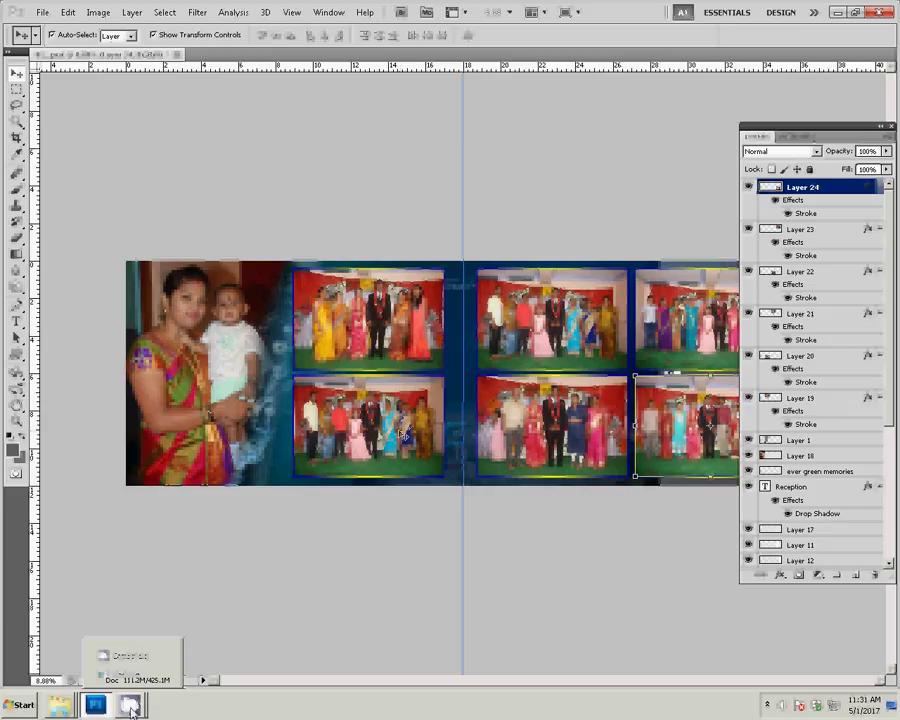
# Step: Save the spread as '24' in I:\K5 as PSD, accepting Maximize Compatibility
pyautogui.hotkey('ctrl', 'shift', 's')
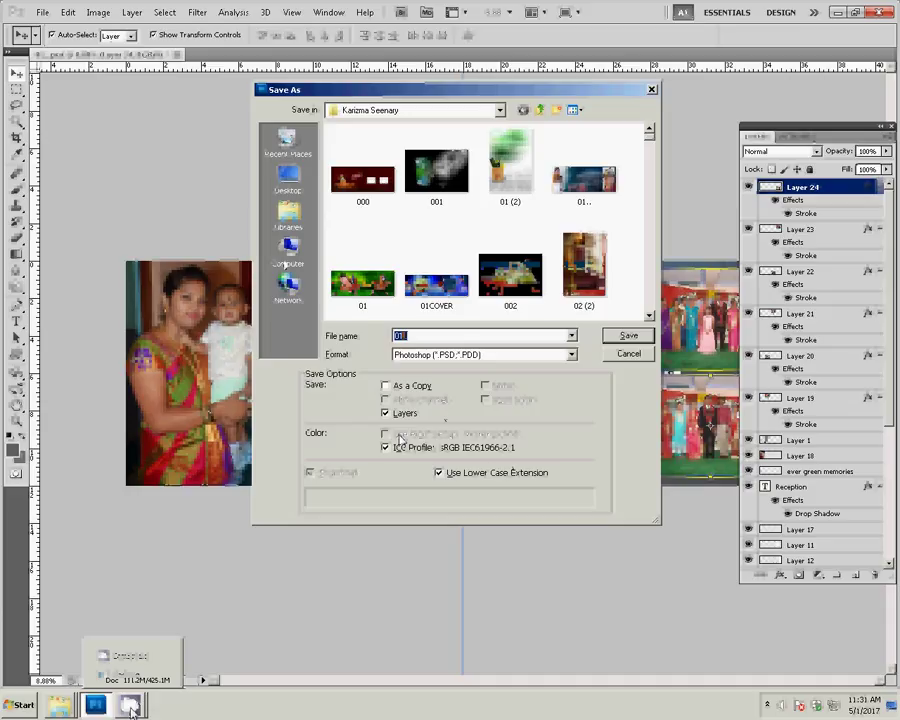
pyautogui.press('BackSpace')
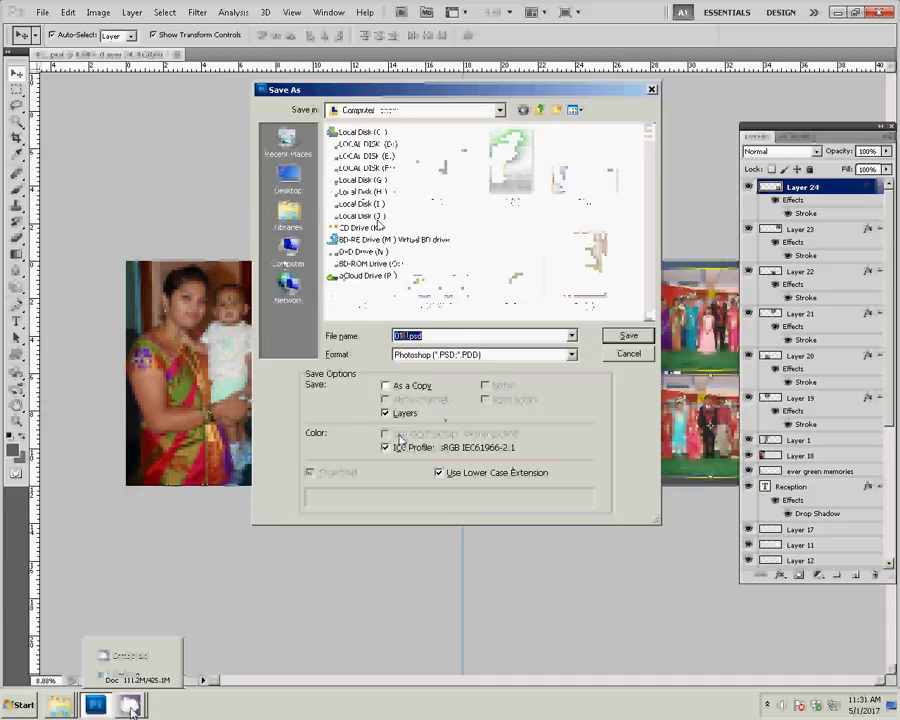
pyautogui.click(360, 204)
pyautogui.click(636, 341)
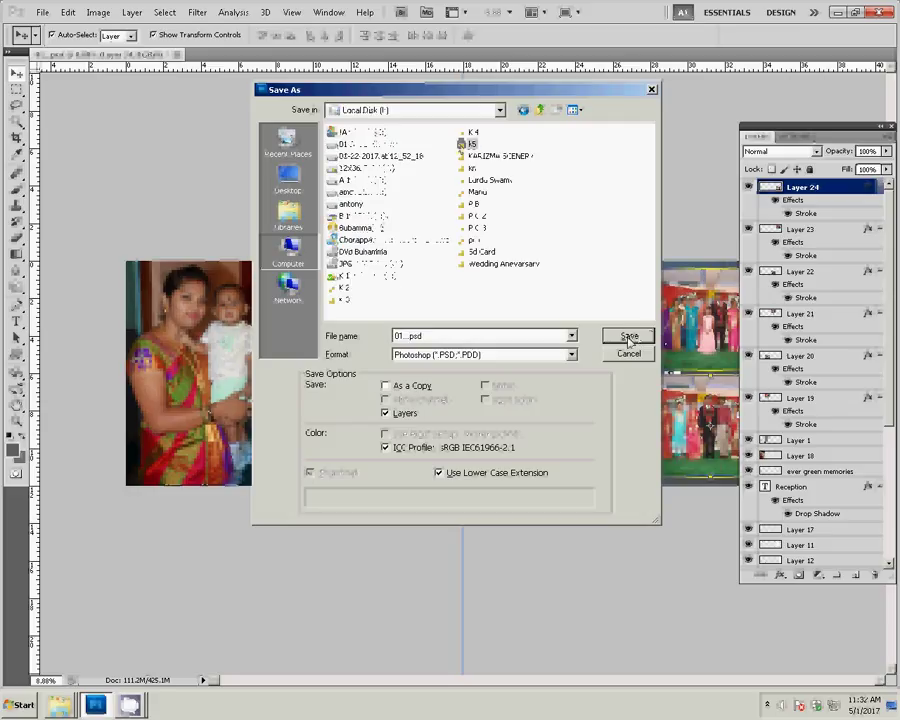
pyautogui.click(627, 338)
pyautogui.write('2')
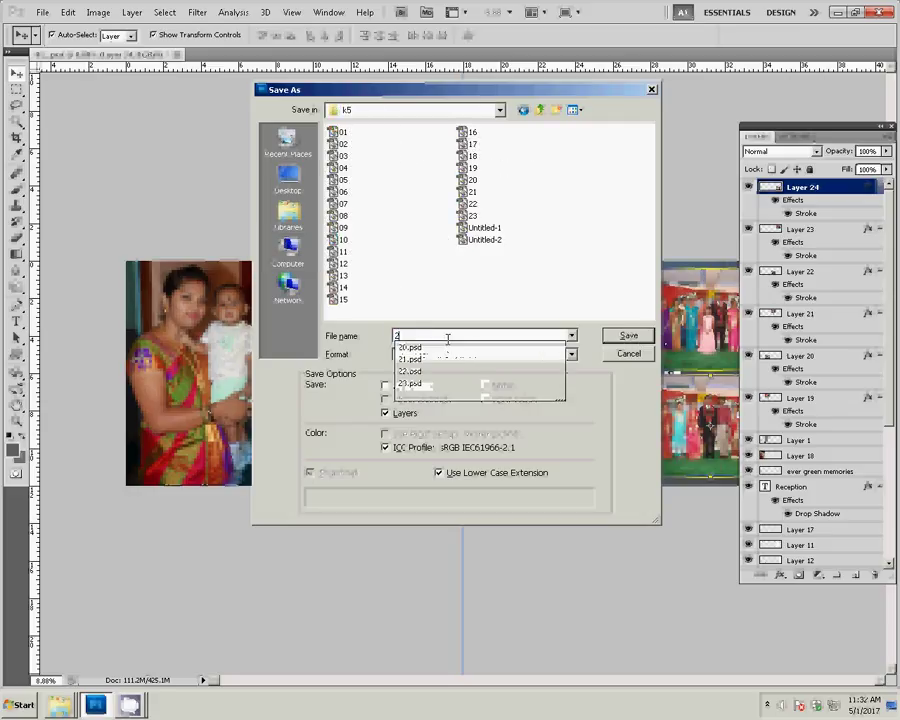
pyautogui.write('4')
pyautogui.press('Return')
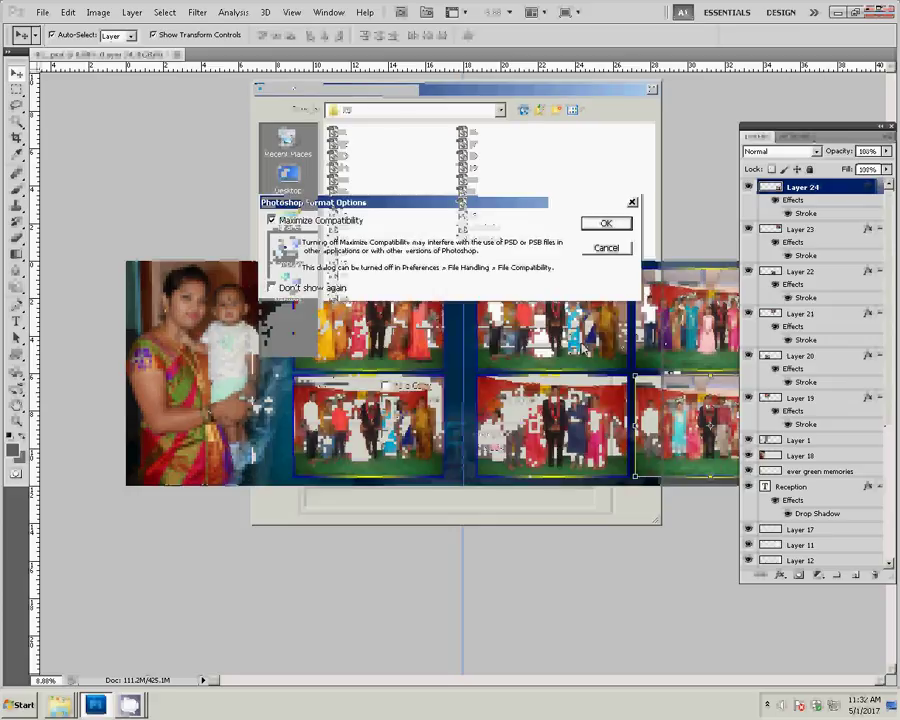
pyautogui.press('Return')
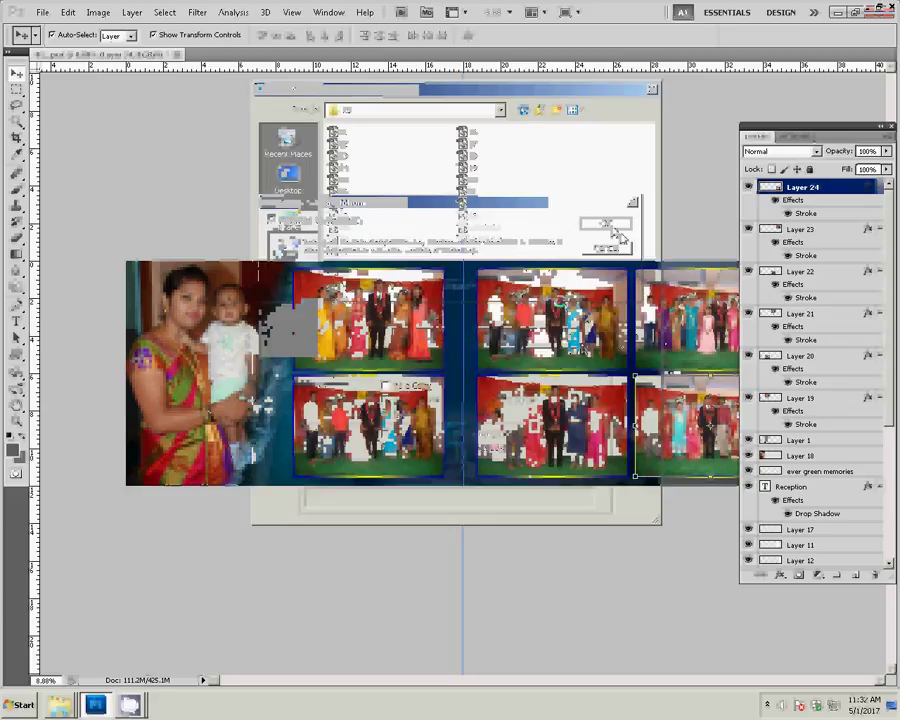